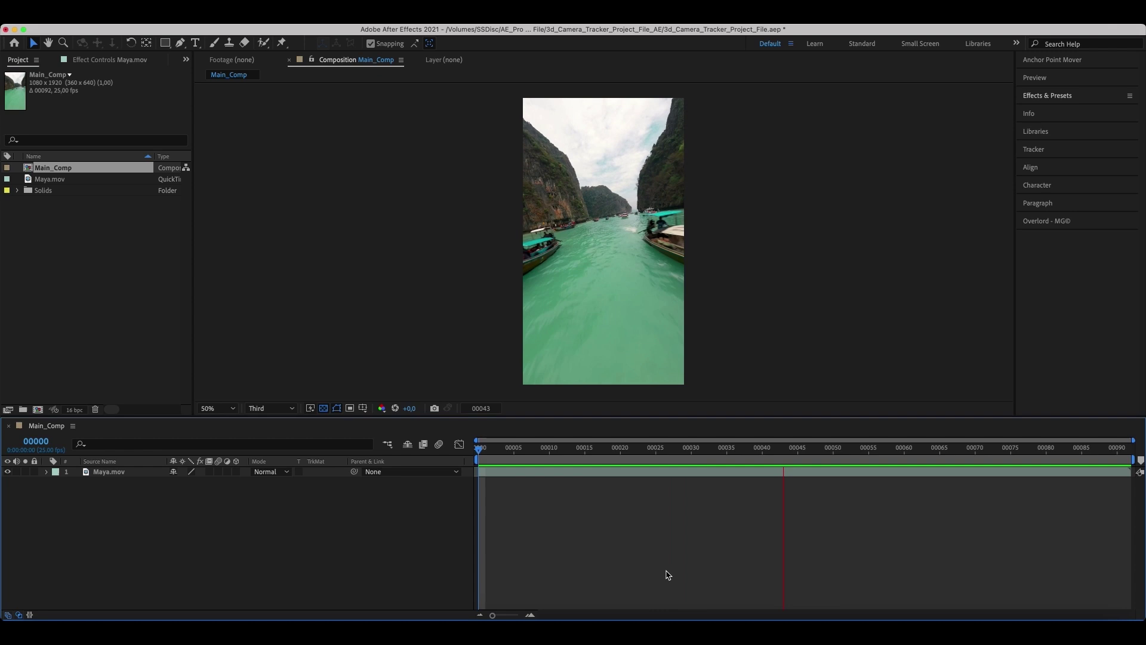
Apply the 3D Camera Tracker effect to Maya.mov, found by searching '3d came'
{"action": "left_click_drag", "start_coordinate": [949, 458], "coordinate": [417, 469]}
{"action": "left_click", "coordinate": [88, 477]}
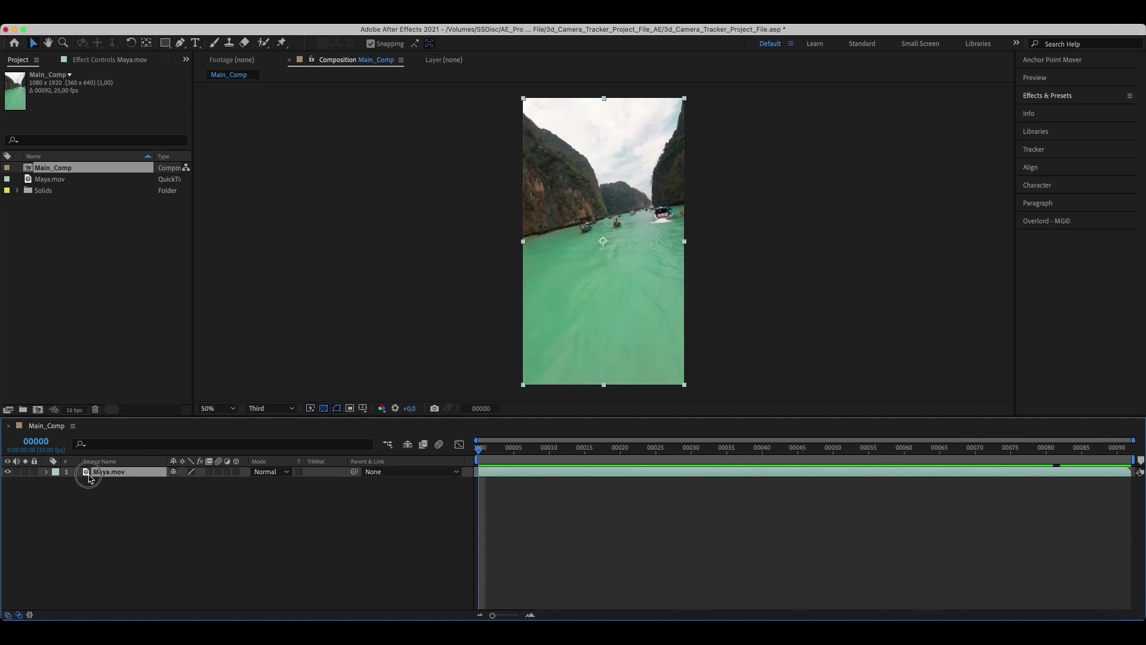
{"action": "left_click", "coordinate": [1049, 97]}
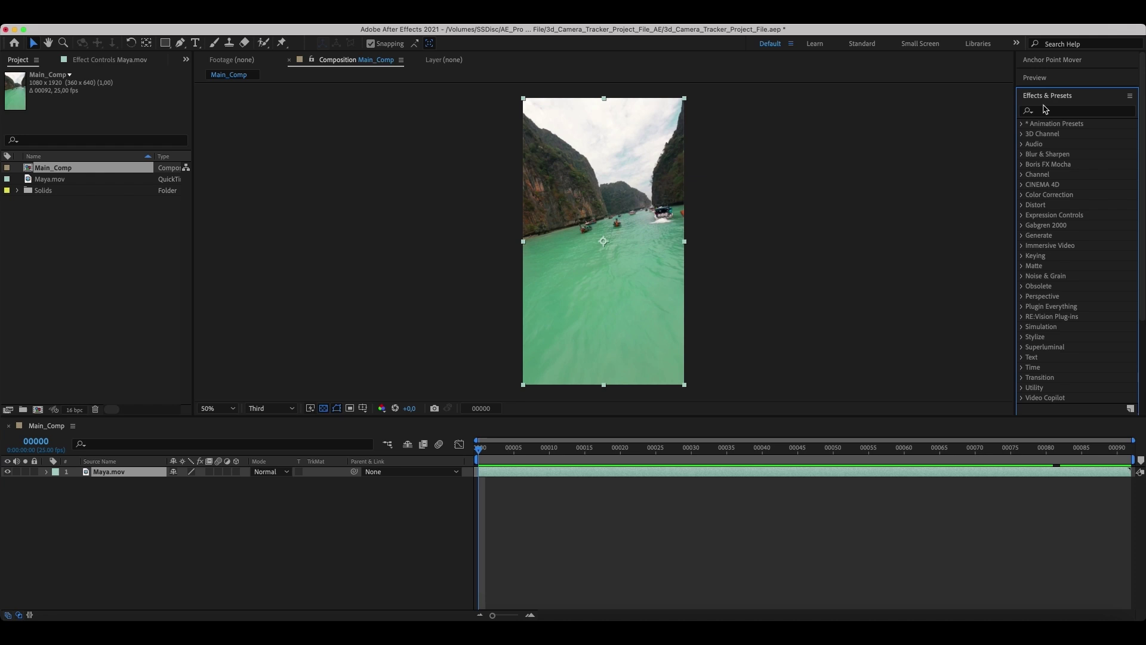
{"action": "left_click", "coordinate": [1044, 109]}
{"action": "type", "text": "3d came"}
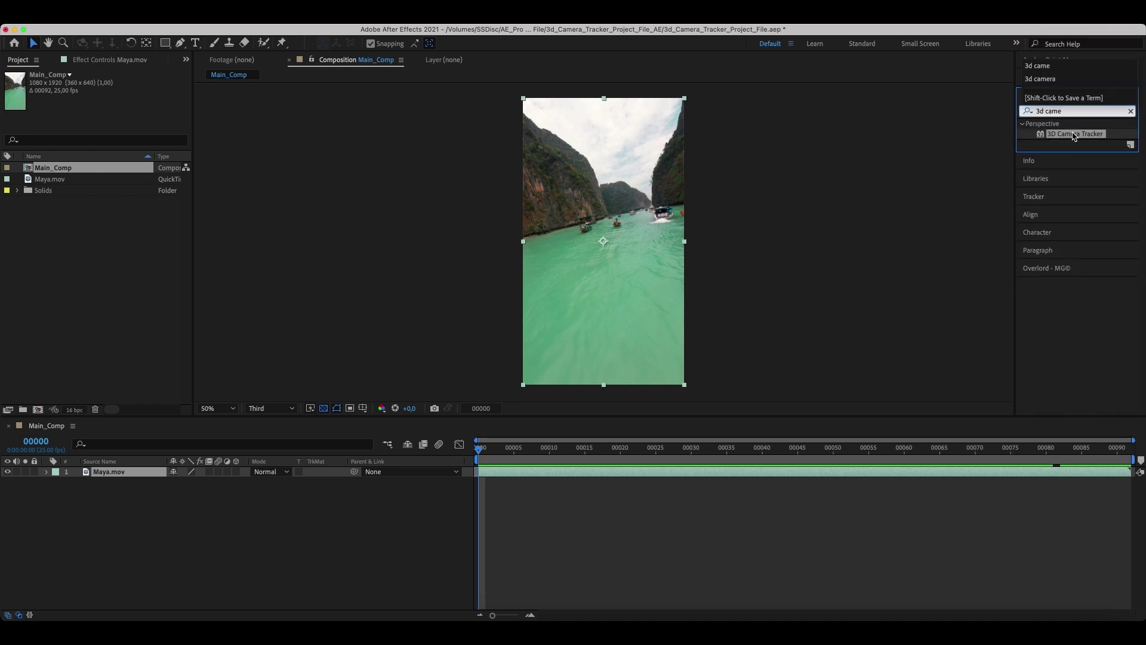
{"action": "left_click_drag", "start_coordinate": [1072, 135], "coordinate": [126, 475]}
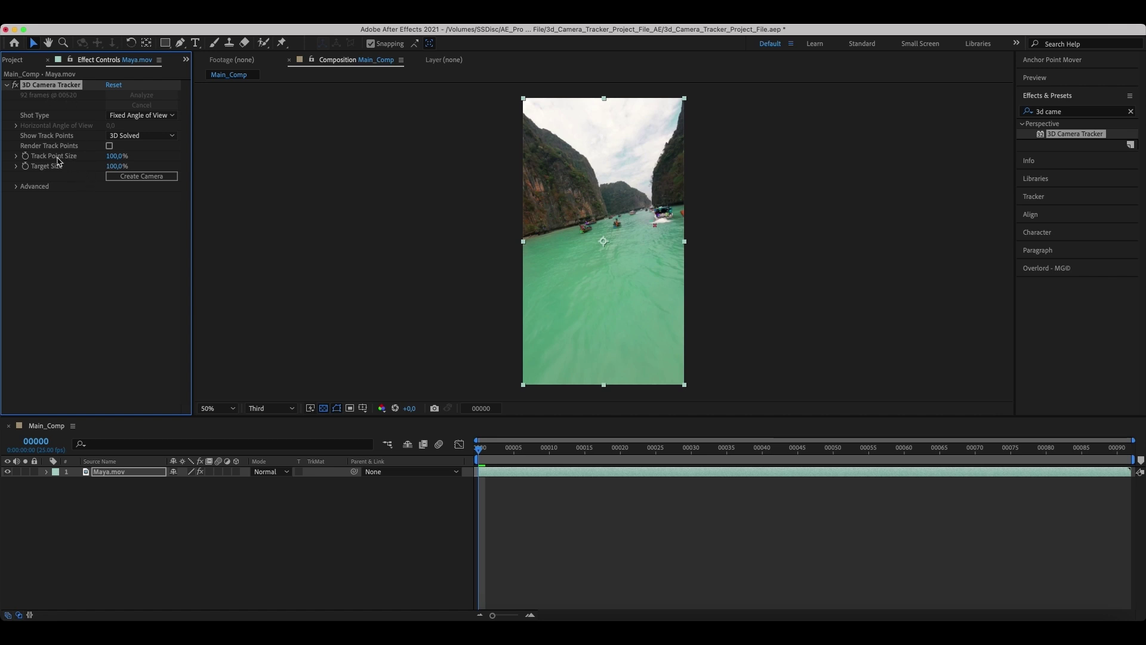
Enlarge the track points, pick three on the distant water, and create a text layer and camera
{"action": "left_click_drag", "start_coordinate": [114, 156], "coordinate": [185, 152]}
{"action": "left_click_drag", "start_coordinate": [626, 442], "coordinate": [961, 447]}
{"action": "key", "text": "period"}
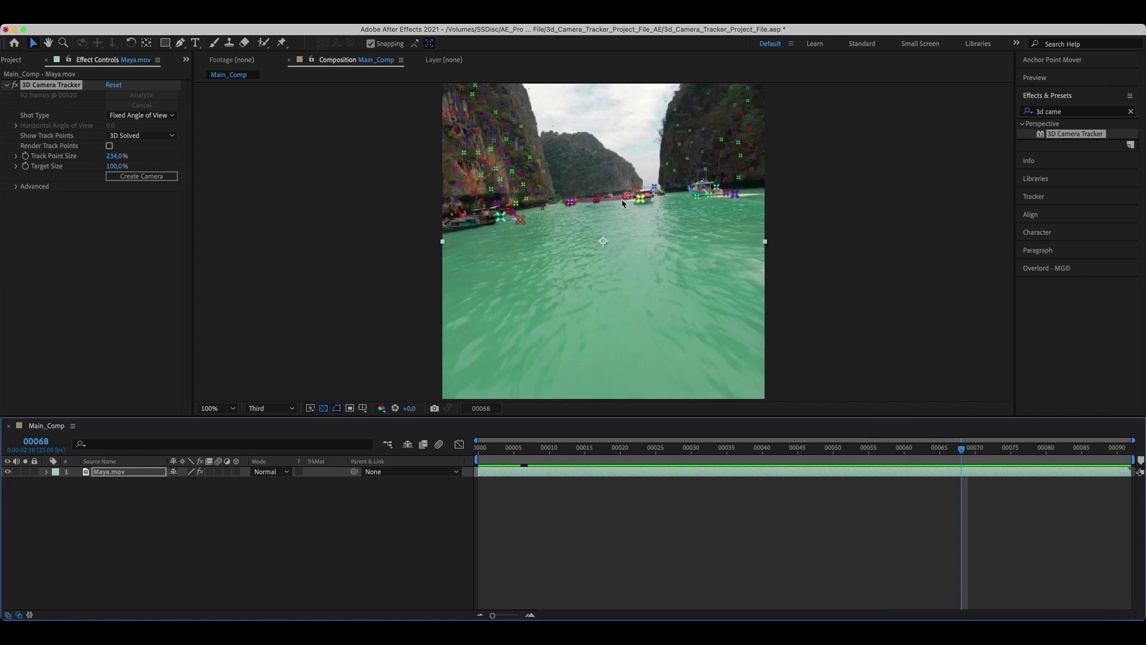
{"action": "left_click", "coordinate": [622, 199]}
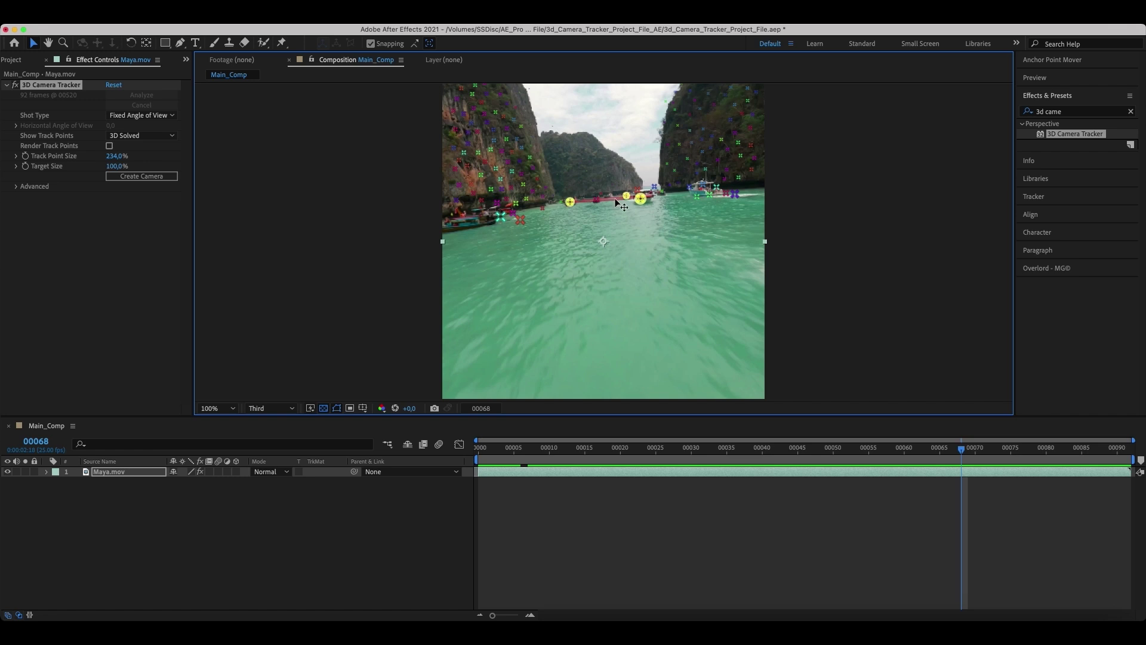
{"action": "right_click", "coordinate": [616, 203]}
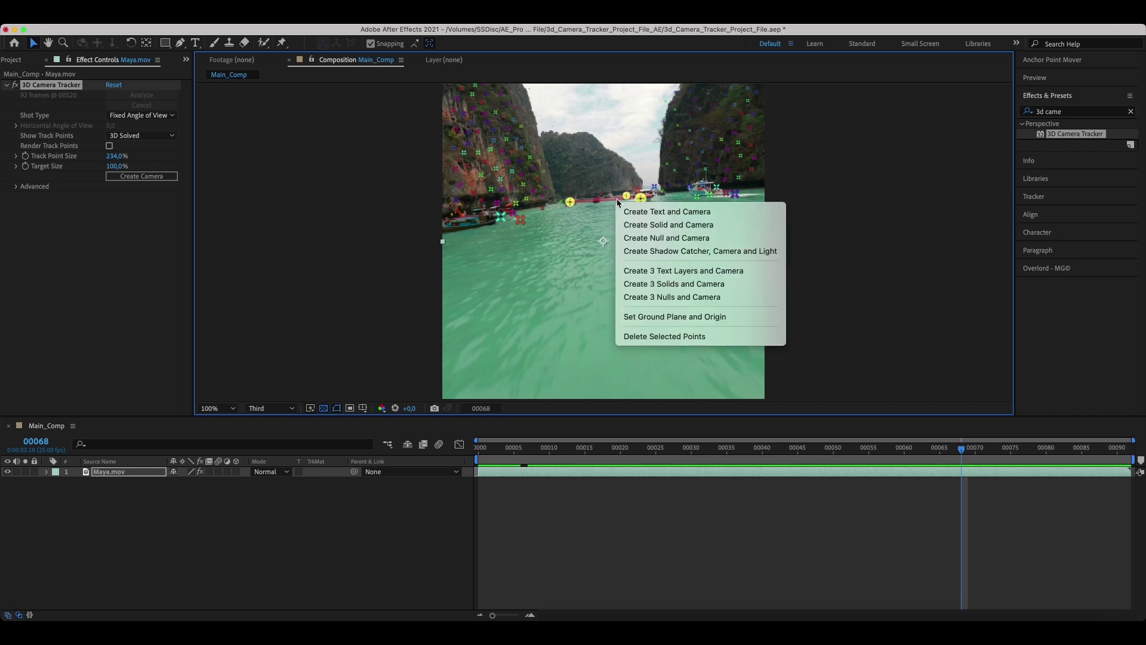
{"action": "left_click", "coordinate": [666, 214]}
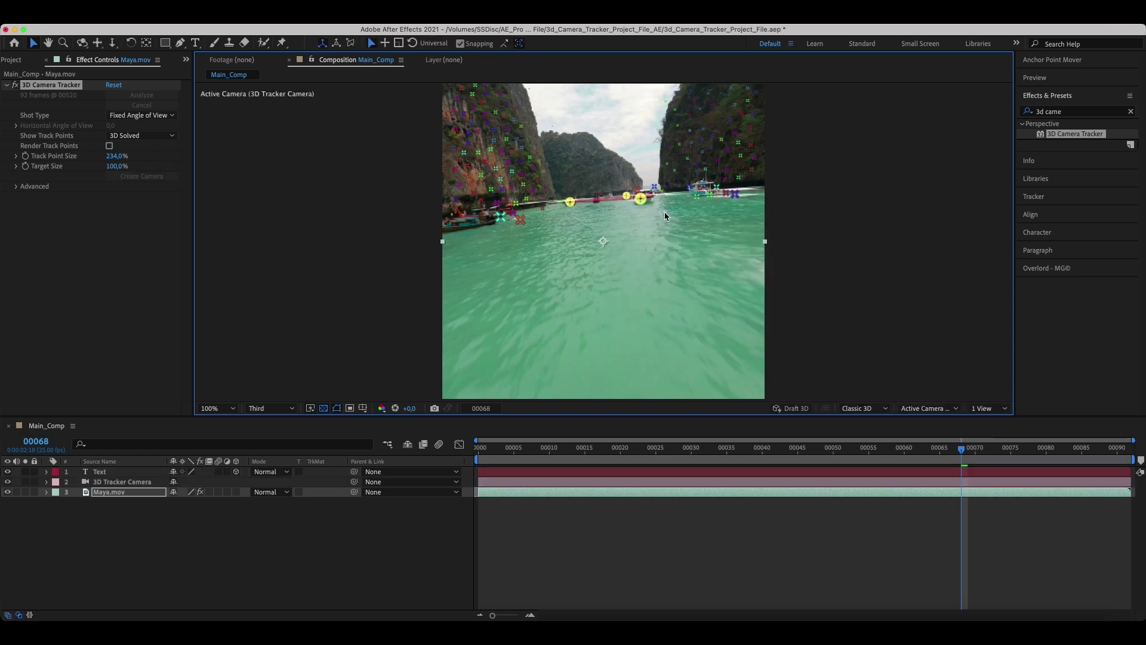
Set the Text layer's X Rotation to 90° so it stands upright
{"action": "left_click", "coordinate": [113, 475]}
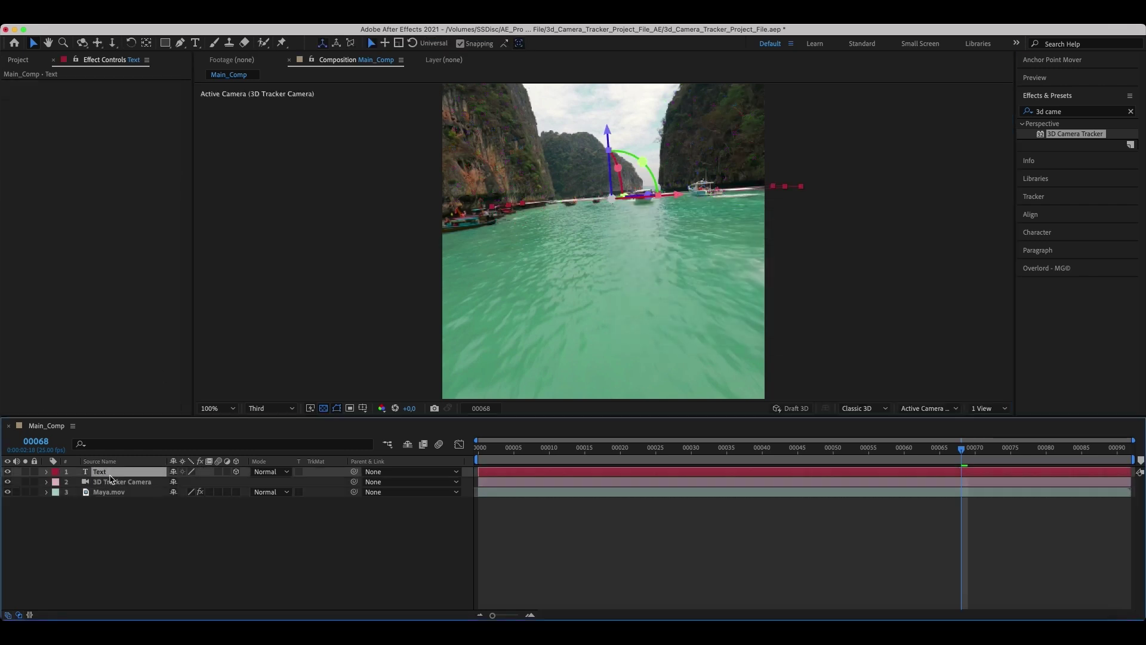
{"action": "left_click", "coordinate": [47, 472]}
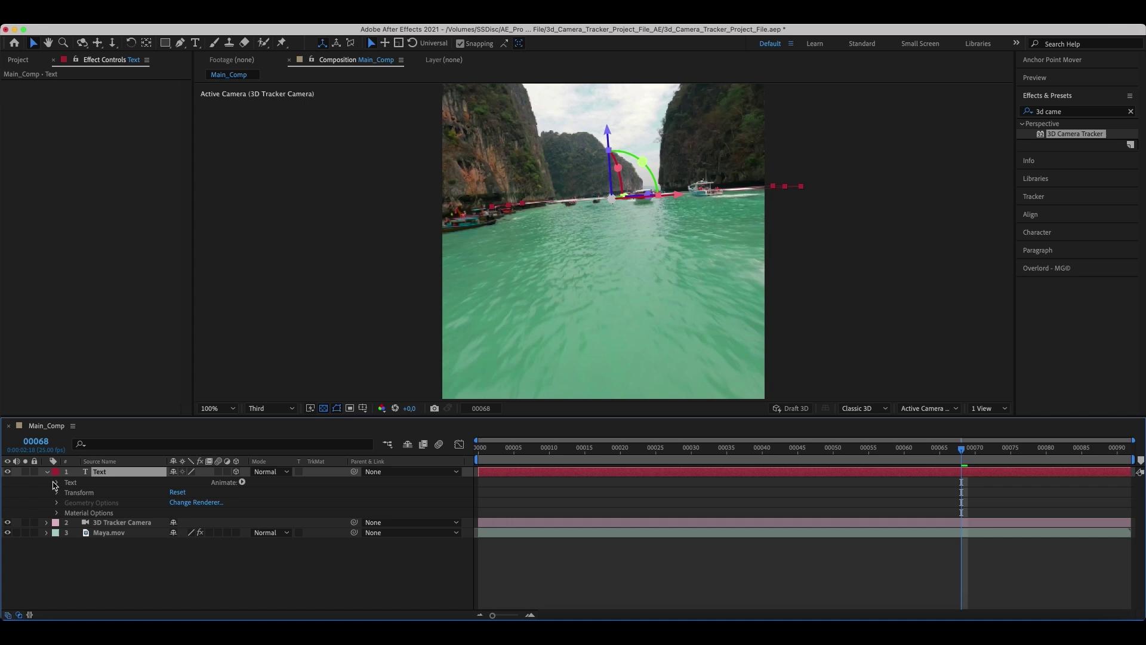
{"action": "left_click", "coordinate": [57, 492]}
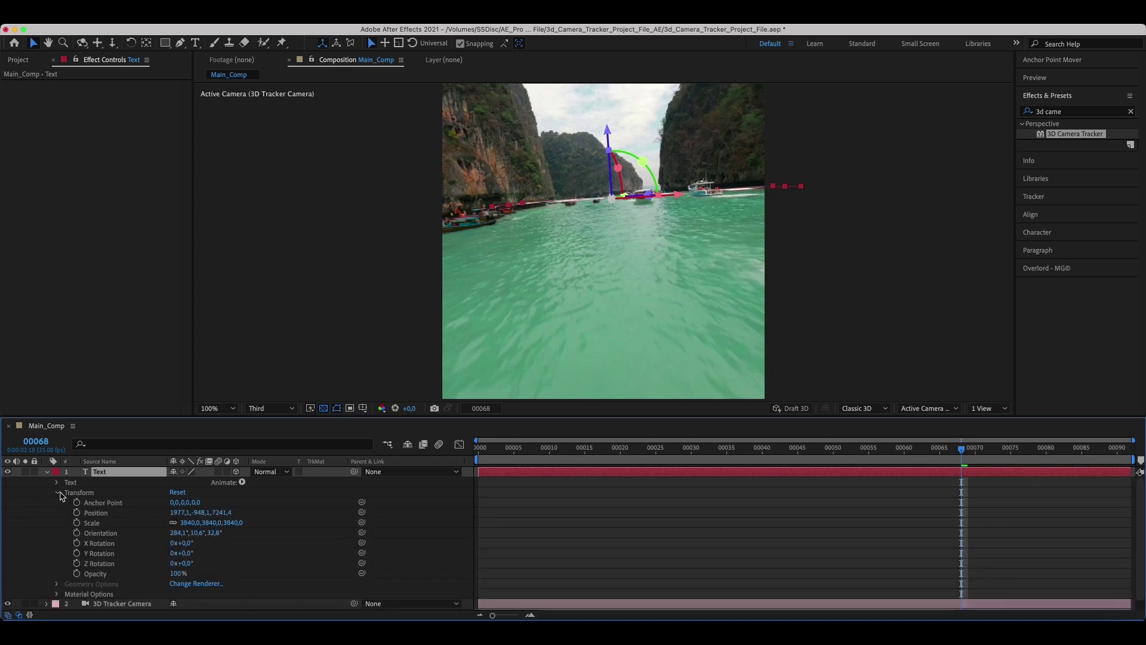
{"action": "left_click", "coordinate": [187, 543]}
{"action": "type", "text": "90"}
{"action": "key", "text": "Return"}
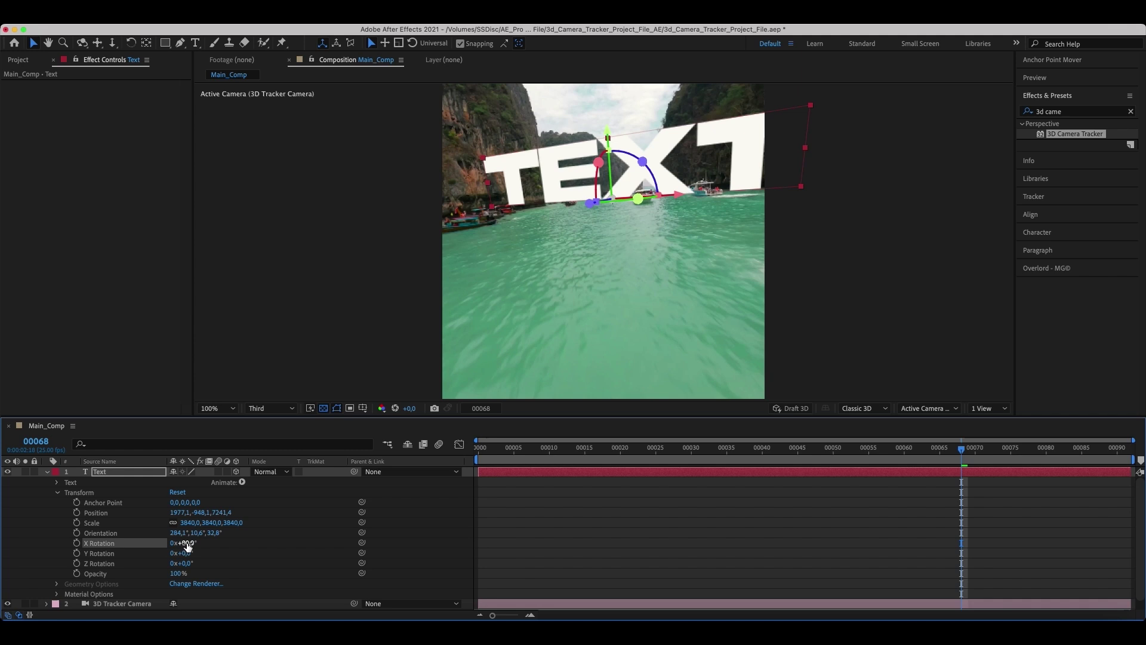
Turn the TEXT's orientation Z to 23,8°
{"action": "mouse_move", "coordinate": [956, 457]}
{"action": "left_mouse_down"}
{"action": "mouse_move", "coordinate": [724, 463]}
{"action": "mouse_move", "coordinate": [463, 494]}
{"action": "mouse_move", "coordinate": [1043, 461]}
{"action": "mouse_move", "coordinate": [1096, 469]}
{"action": "mouse_move", "coordinate": [734, 471]}
{"action": "mouse_move", "coordinate": [765, 457]}
{"action": "mouse_move", "coordinate": [953, 457]}
{"action": "left_mouse_up"}
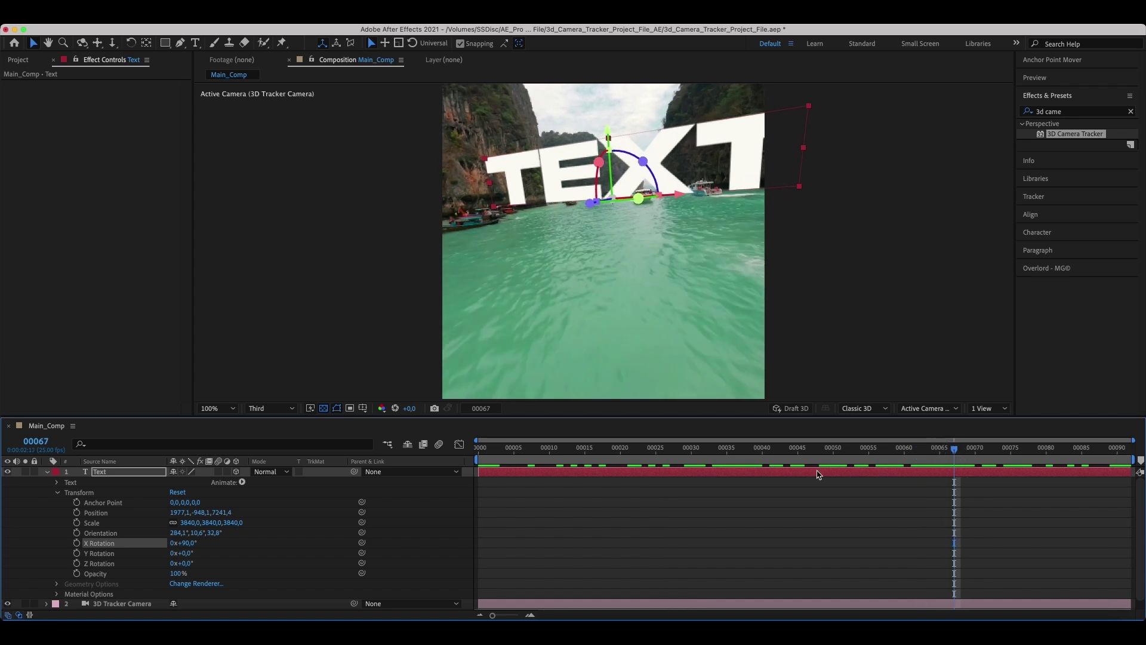
{"action": "left_click_drag", "start_coordinate": [215, 532], "coordinate": [212, 532]}
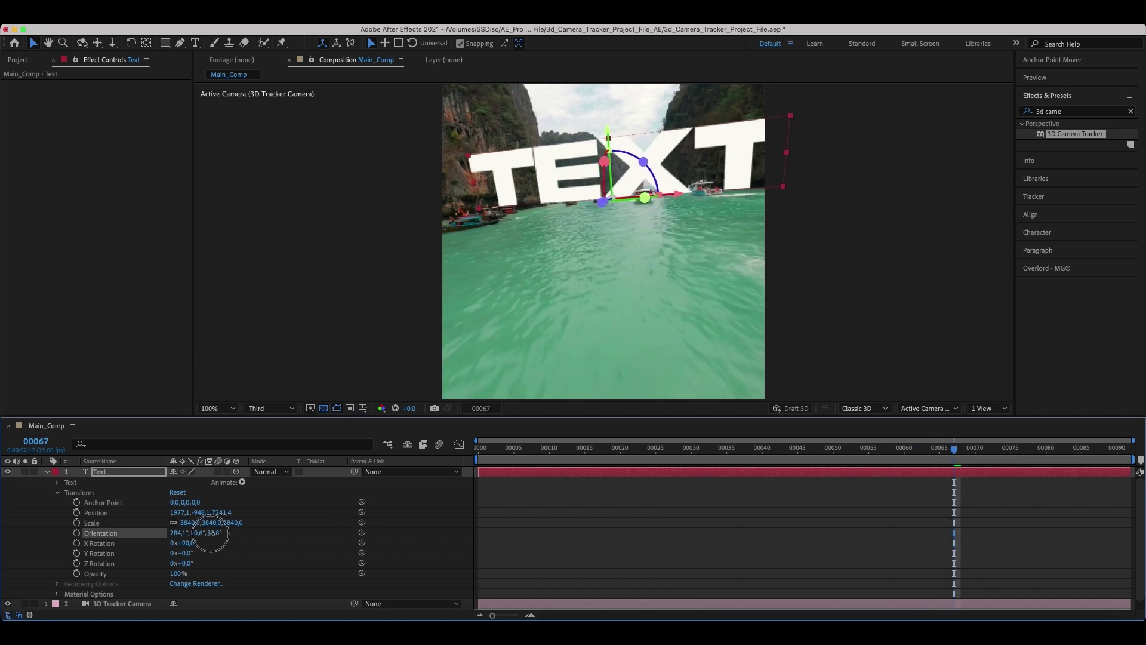
{"action": "left_click", "coordinate": [216, 532]}
{"action": "left_click", "coordinate": [206, 576]}
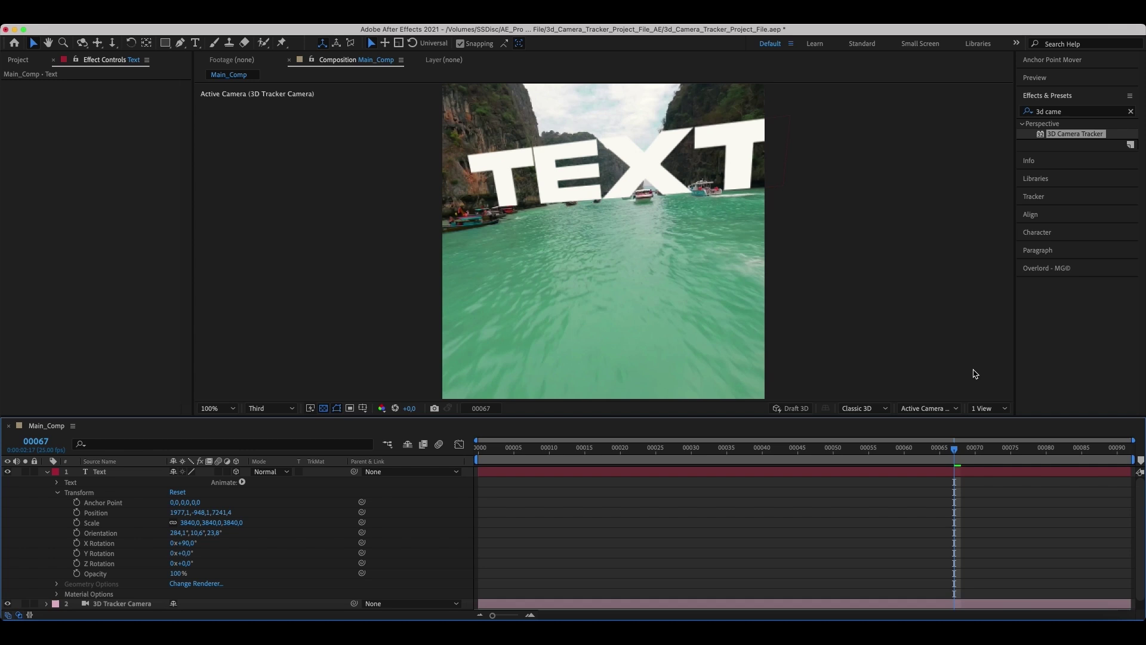
{"action": "left_click", "coordinate": [140, 475]}
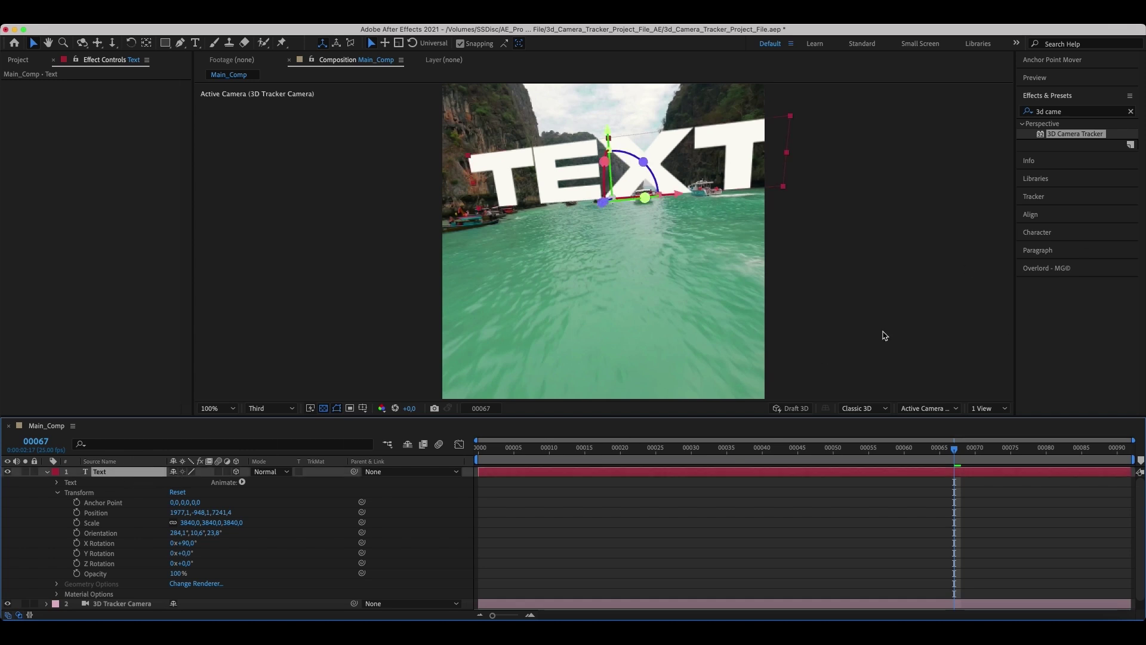
{"action": "left_click", "coordinate": [1039, 232]}
Shrink the TEXT font size and check the tracking with the viewer set to Fit
{"action": "left_click_drag", "start_coordinate": [1036, 238], "coordinate": [1027, 237]}
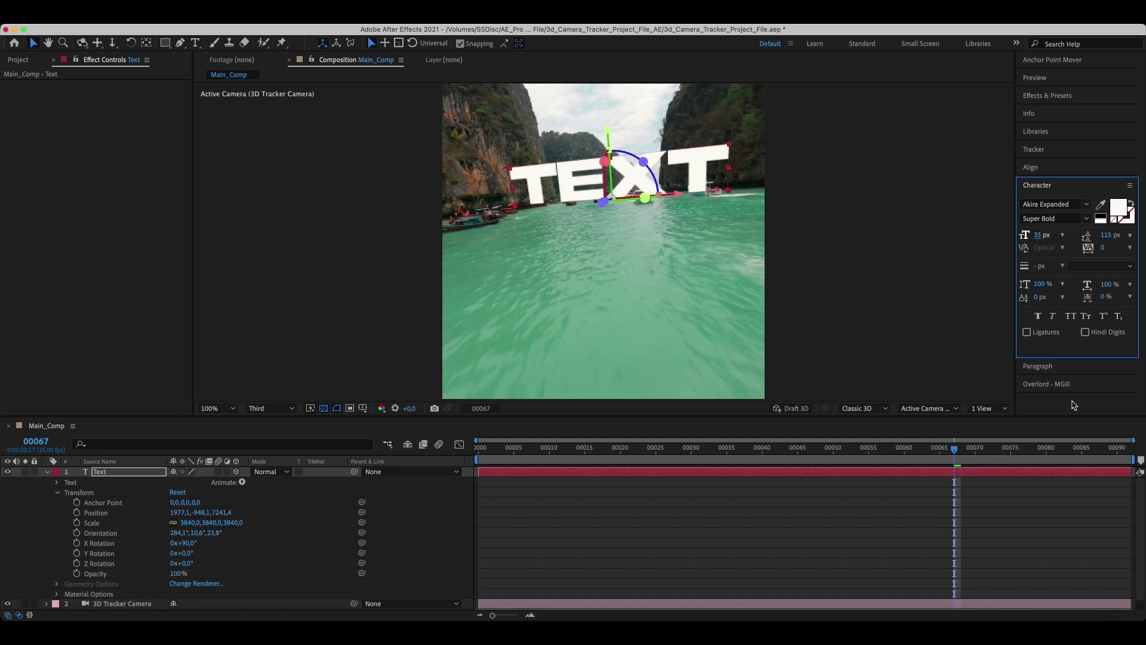
{"action": "left_click", "coordinate": [231, 408]}
{"action": "left_click", "coordinate": [245, 210]}
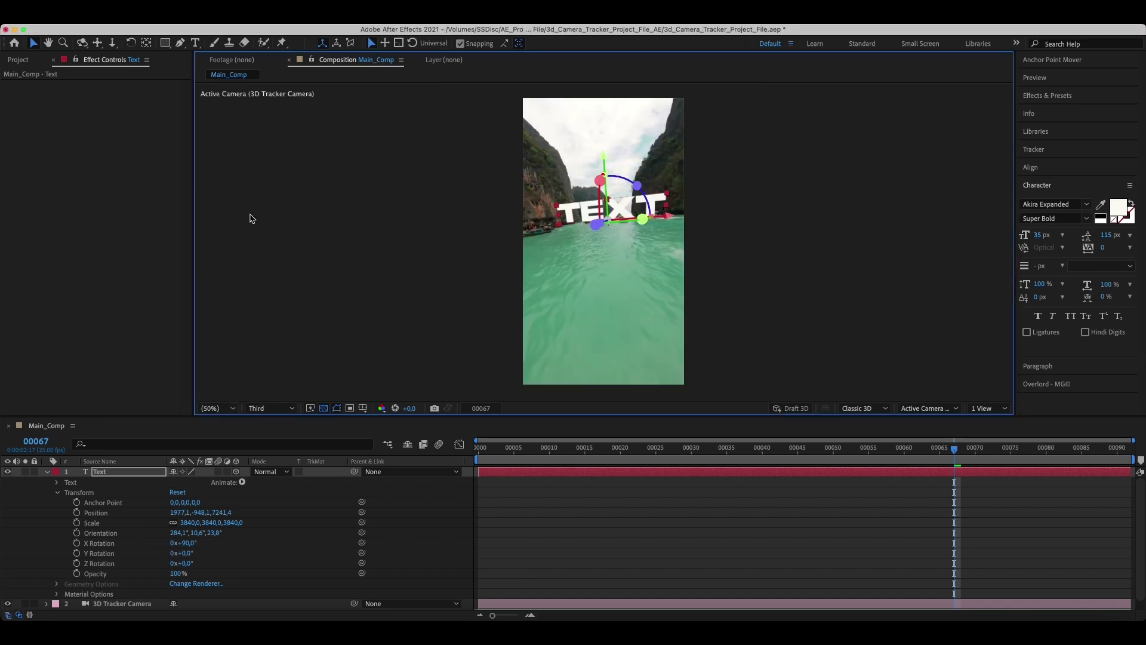
{"action": "left_click_drag", "start_coordinate": [954, 449], "coordinate": [1116, 457]}
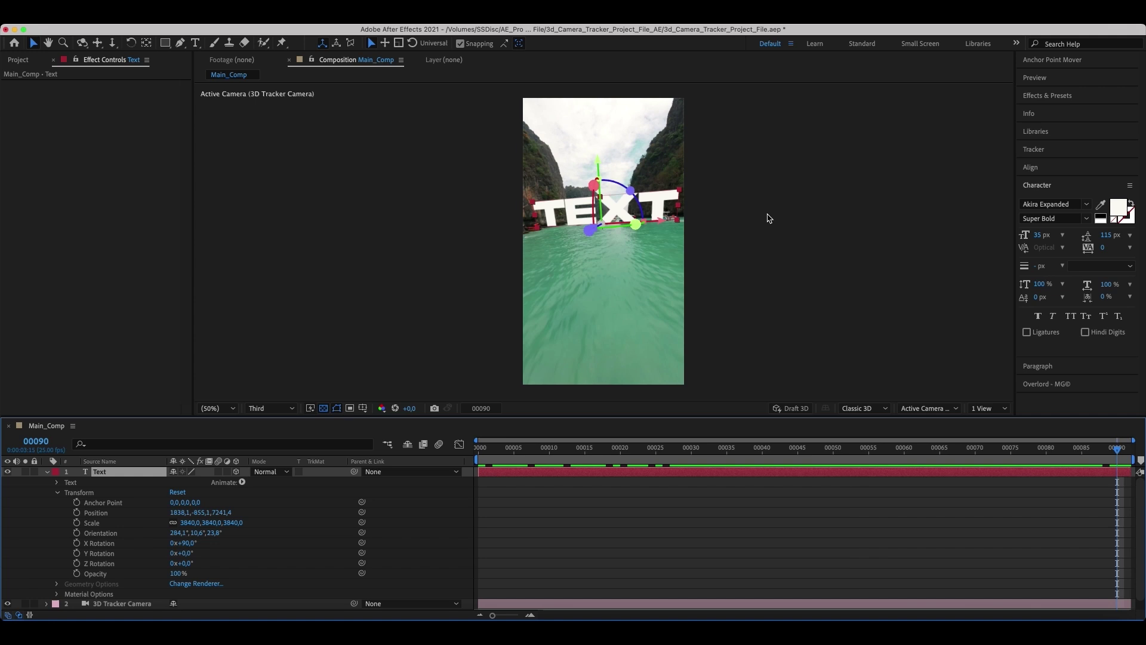
{"action": "left_click", "coordinate": [1025, 102]}
Apply a Fill effect to the Text layer in cream FFF4D9, then collapse the layer
{"action": "left_click", "coordinate": [1048, 111]}
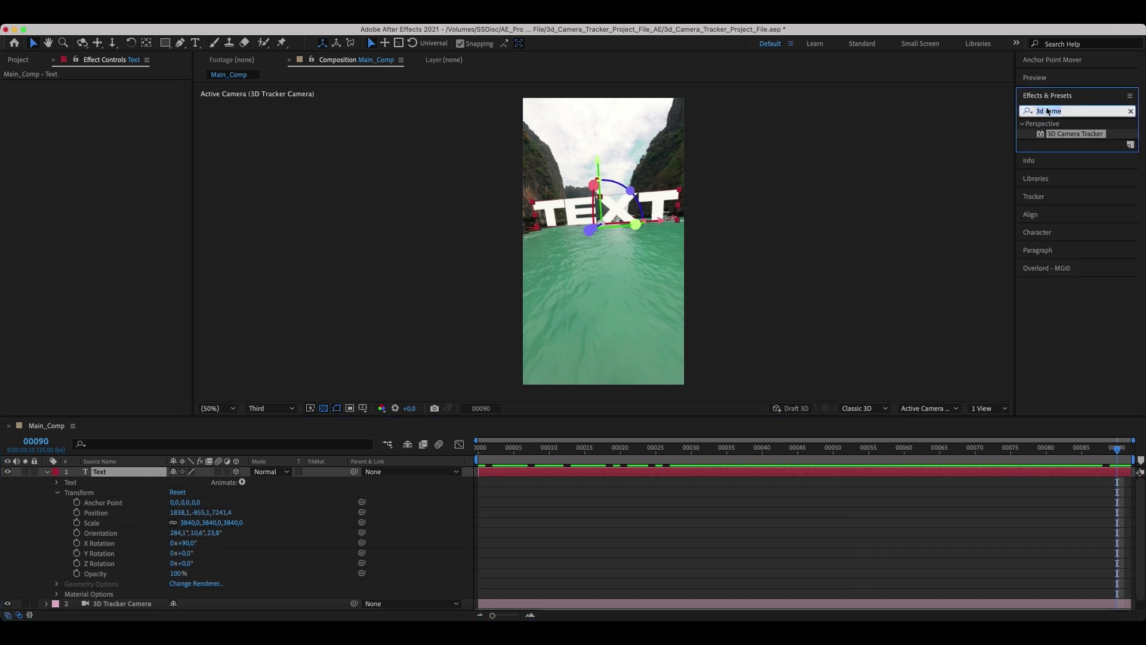
{"action": "type", "text": "fill"}
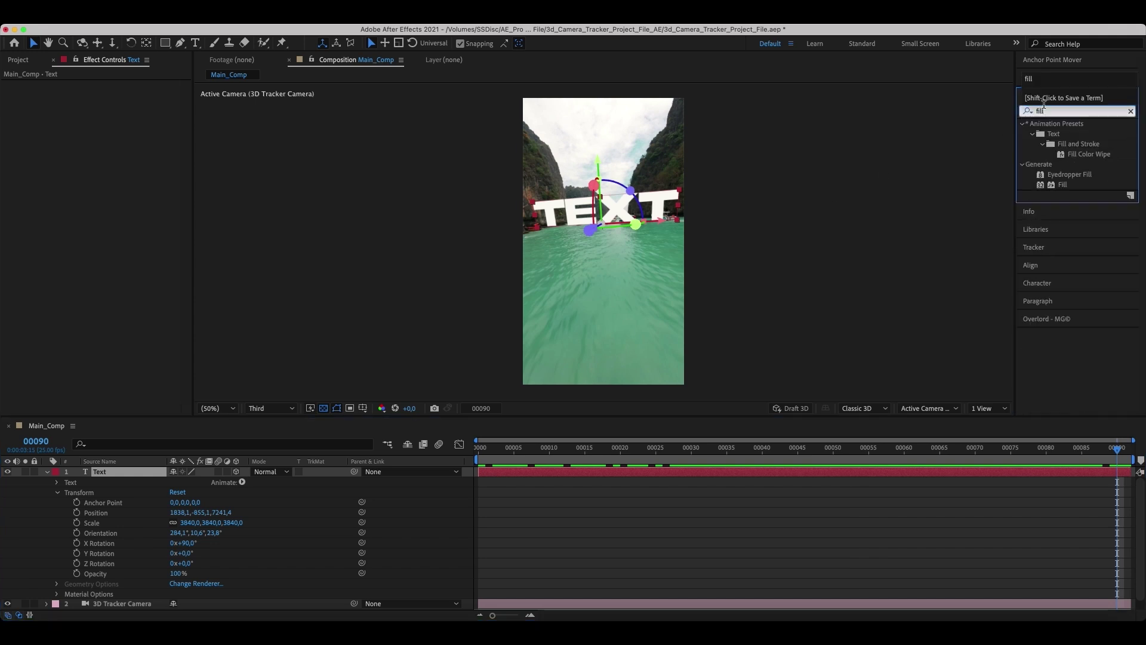
{"action": "left_click_drag", "start_coordinate": [1063, 185], "coordinate": [120, 473]}
{"action": "left_click", "coordinate": [112, 115]}
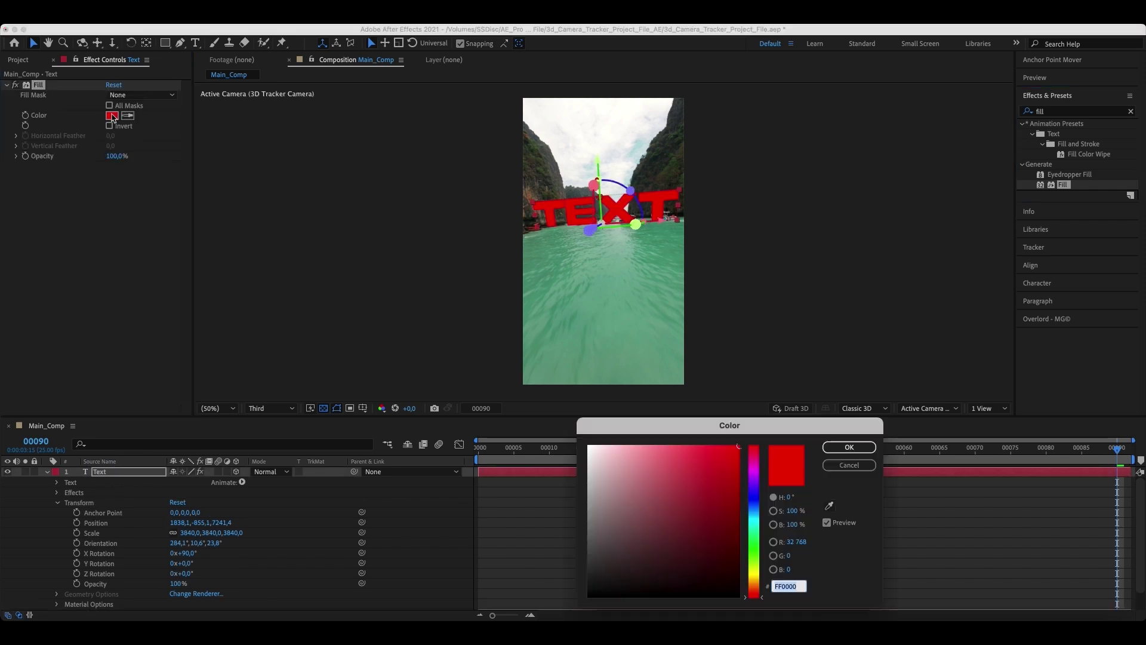
{"action": "type", "text": "FFF4D9"}
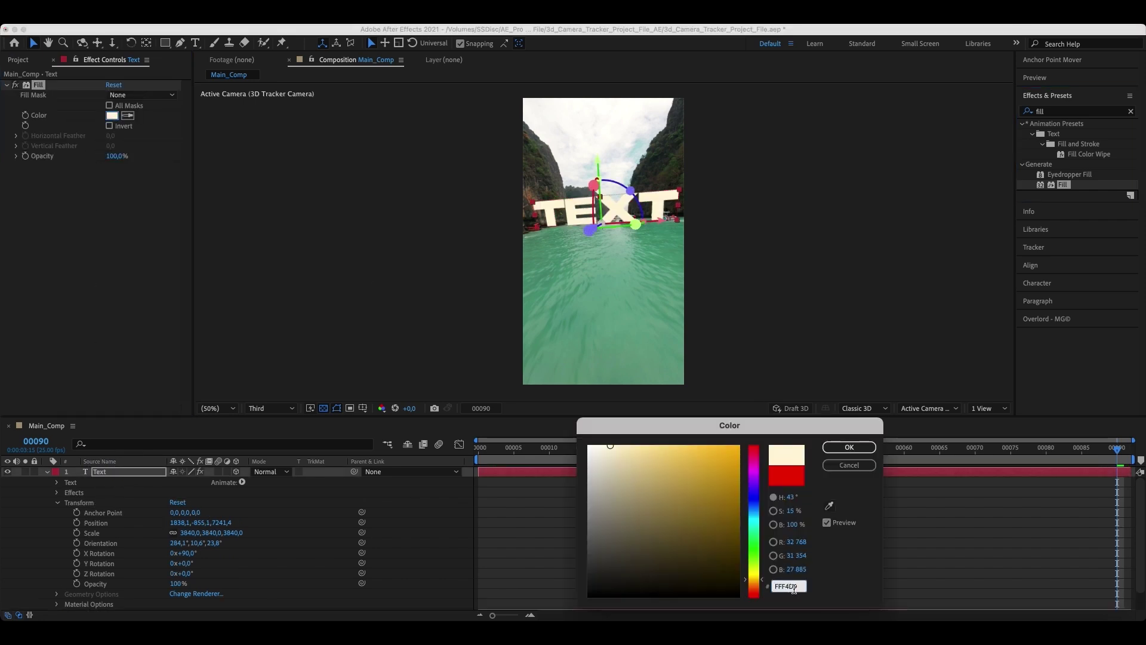
{"action": "left_click", "coordinate": [849, 447]}
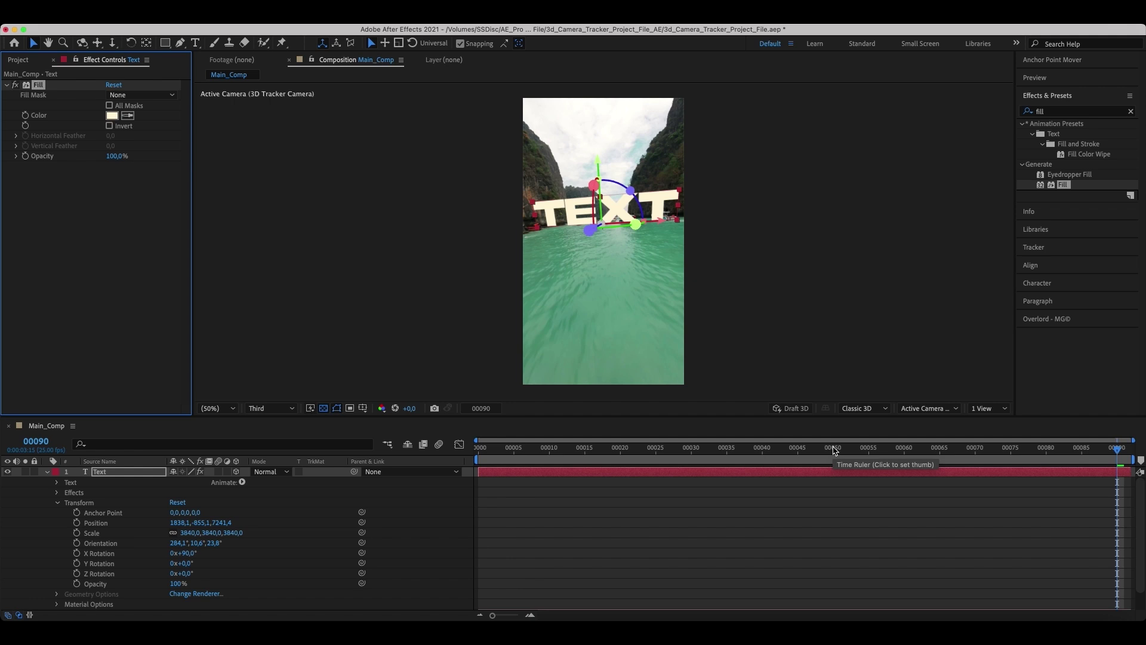
{"action": "left_click", "coordinate": [46, 473]}
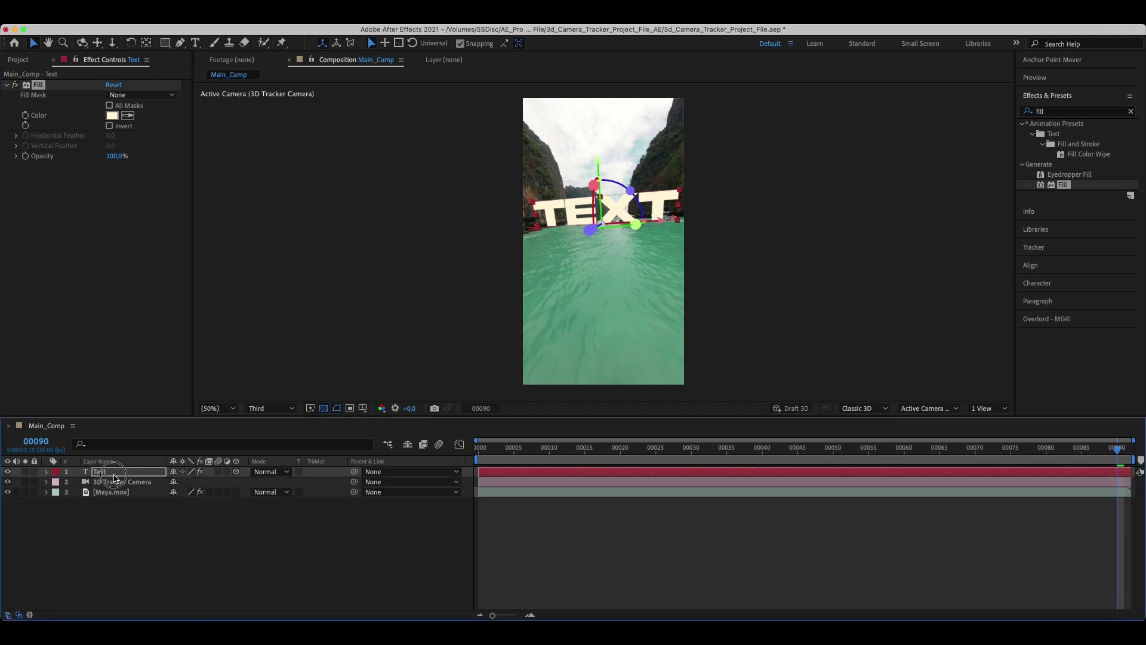
{"action": "left_click", "coordinate": [114, 474]}
Apply CC Spotlight to the Text layer and set its Height to 76
{"action": "left_click", "coordinate": [1073, 110]}
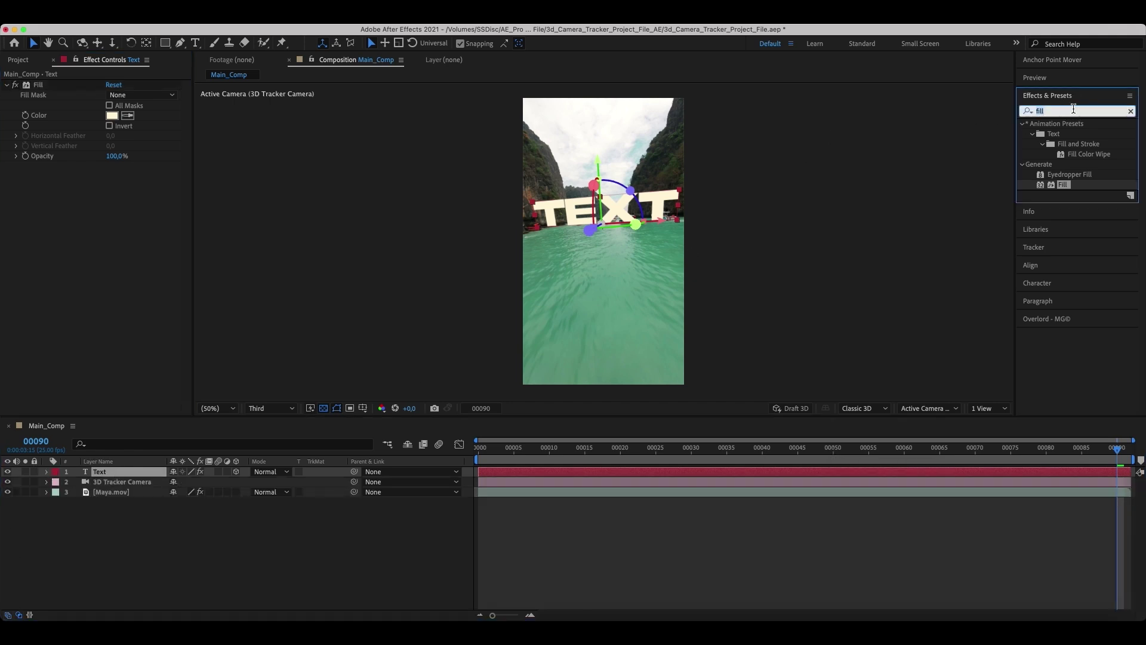
{"action": "key", "text": "BackSpace"}
{"action": "key", "text": "BackSpace"}
{"action": "key", "text": "BackSpace"}
{"action": "key", "text": "BackSpace"}
{"action": "type", "text": "cc spo"}
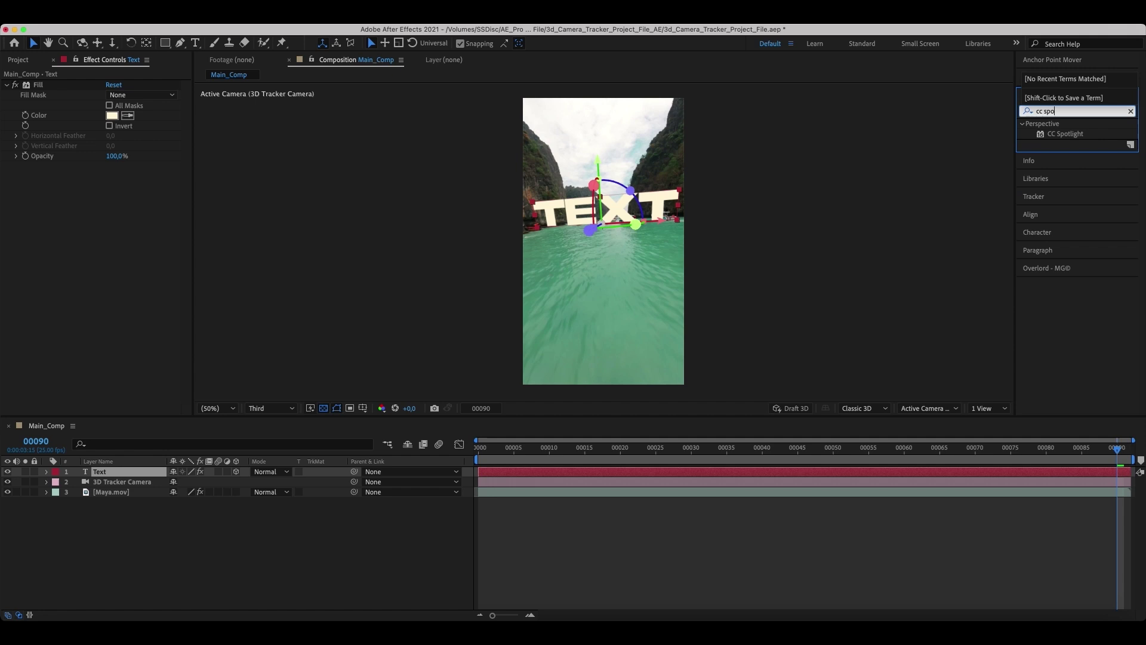
{"action": "type", "text": "t"}
{"action": "left_click_drag", "start_coordinate": [1077, 136], "coordinate": [138, 473]}
{"action": "scroll", "coordinate": [611, 215], "scroll_direction": "up", "scroll_amount": 2}
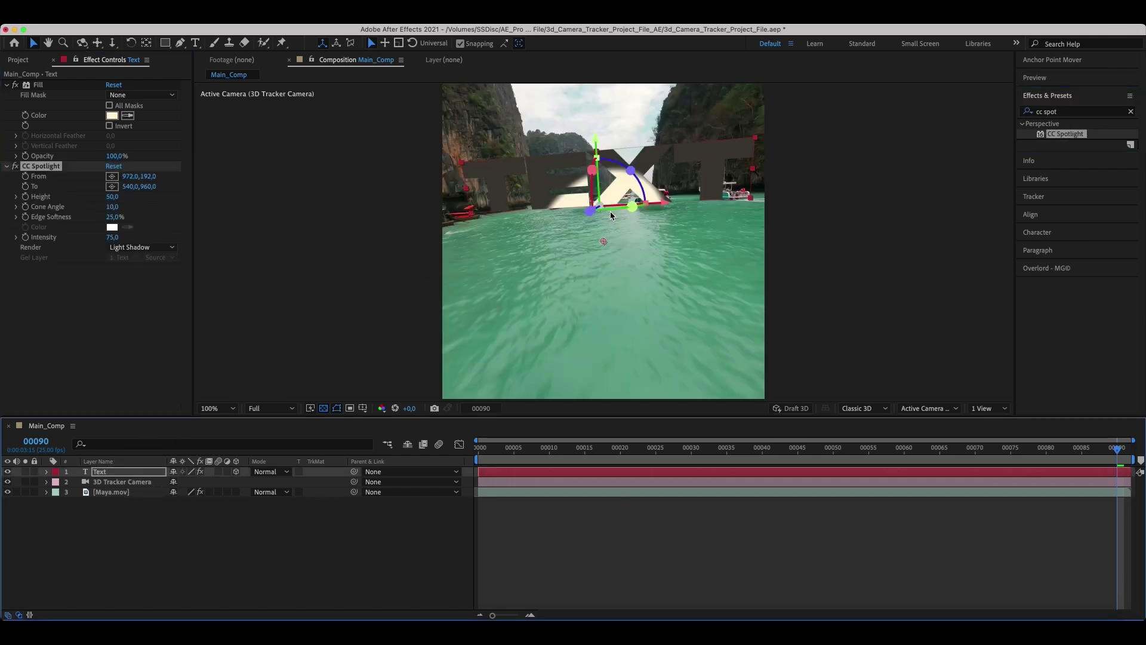
{"action": "left_click_drag", "start_coordinate": [114, 196], "coordinate": [149, 197]}
{"action": "left_click", "coordinate": [112, 197]}
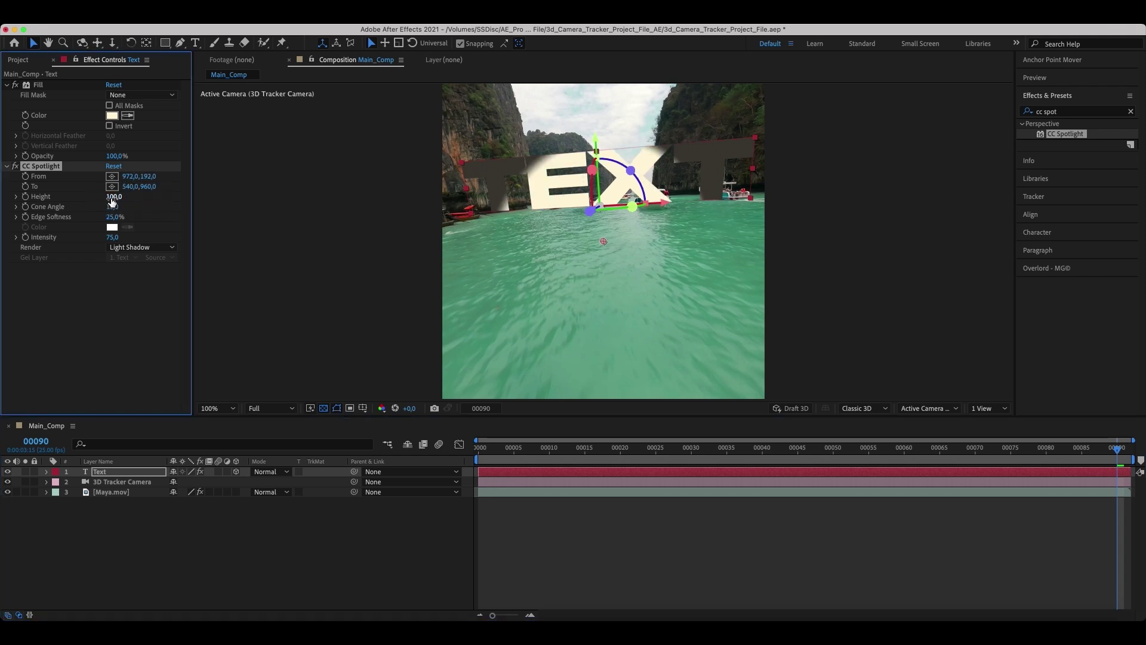
{"action": "type", "text": "76"}
{"action": "key", "text": "Return"}
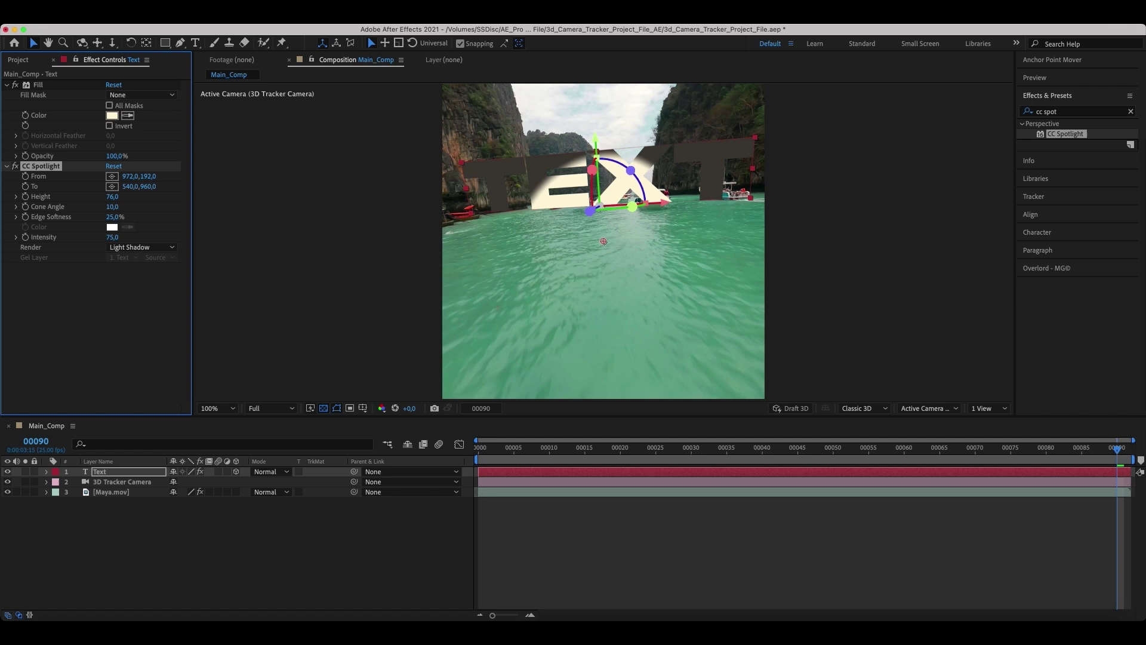
Set the spotlight Cone Angle to 23, Edge Softness 50% and Intensity 33
{"action": "left_click", "coordinate": [109, 208]}
{"action": "key", "text": "Return"}
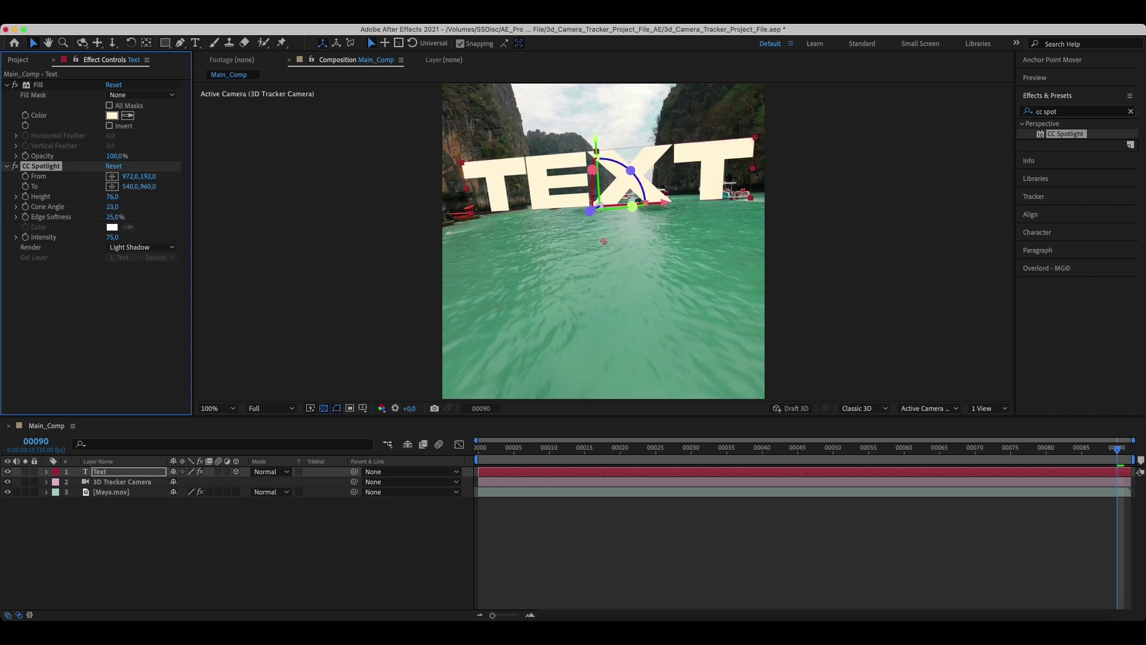
{"action": "left_click", "coordinate": [113, 216]}
{"action": "type", "text": "50"}
{"action": "key", "text": "Return"}
{"action": "left_click", "coordinate": [112, 237]}
{"action": "type", "text": "33"}
{"action": "key", "text": "Return"}
Adjust the spotlight to Cone Angle 20 and Height 70
{"action": "left_click", "coordinate": [112, 207]}
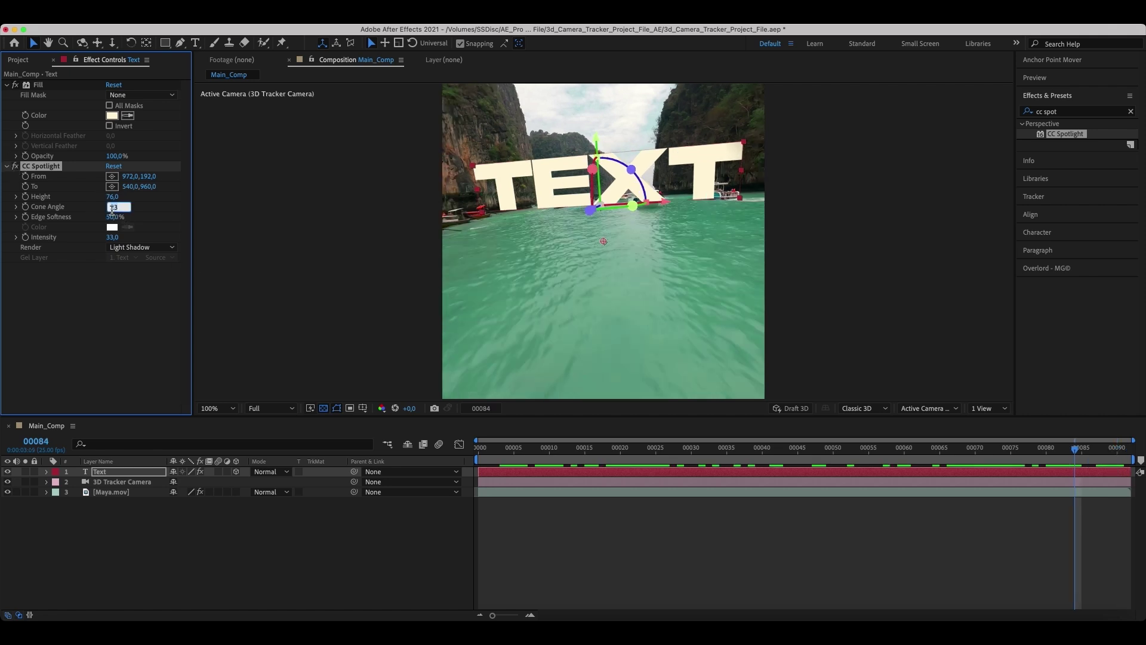
{"action": "type", "text": "20"}
{"action": "key", "text": "Return"}
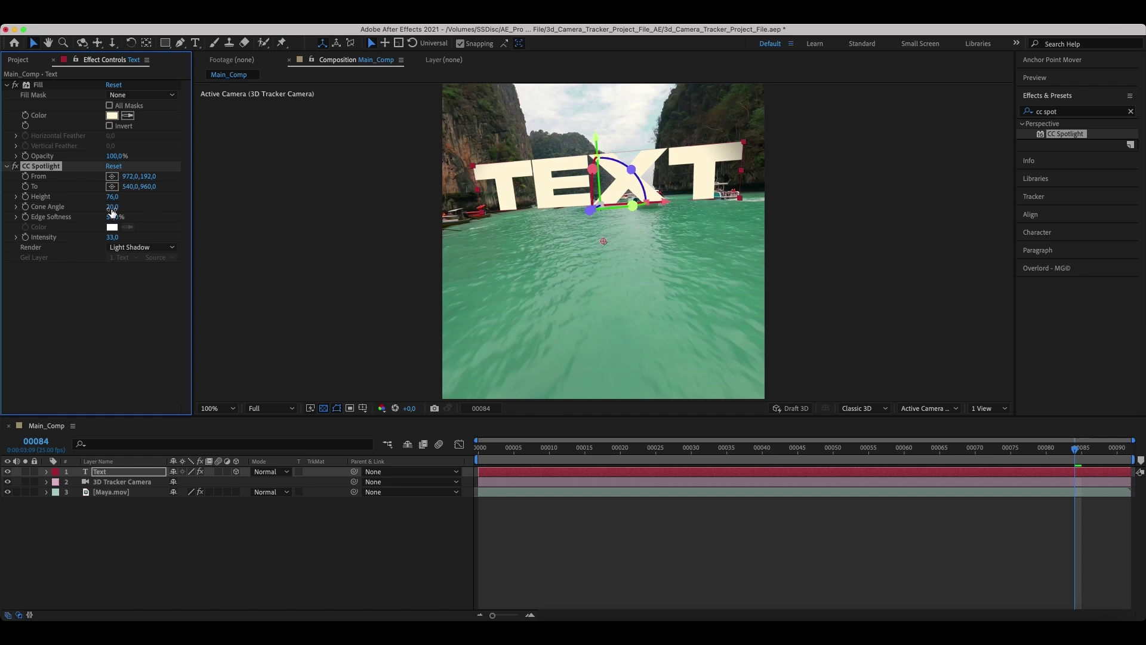
{"action": "left_click", "coordinate": [111, 197]}
{"action": "type", "text": "7"}
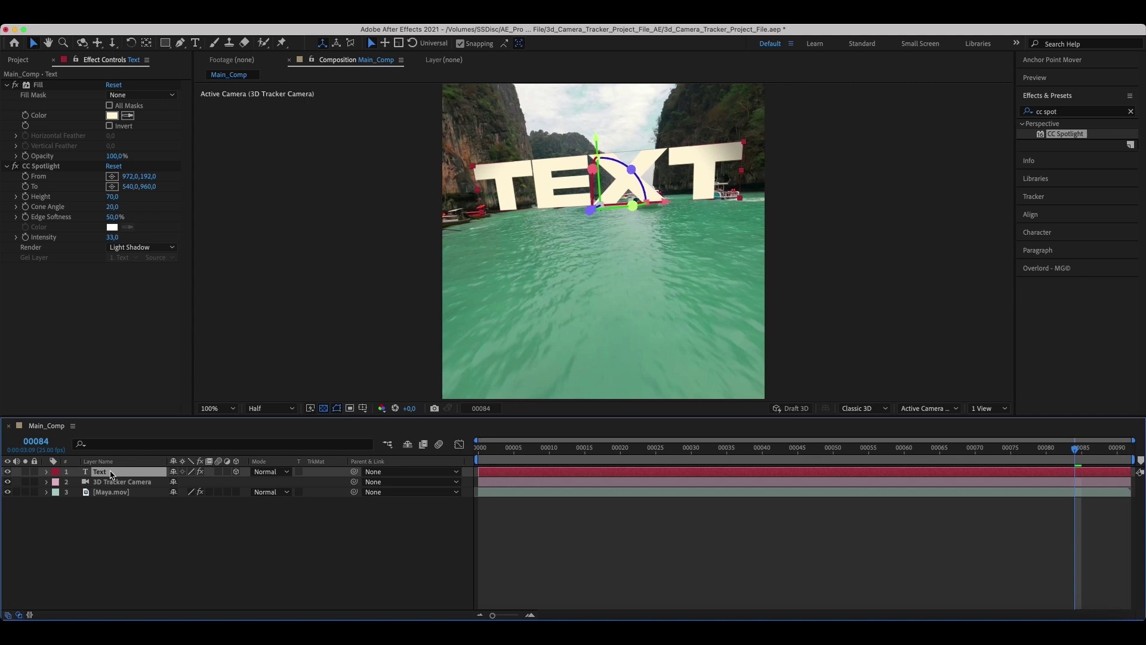
Duplicate the Text layer with Cmd+D and rename the copy Text_Reflection
{"action": "key", "text": "super+d"}
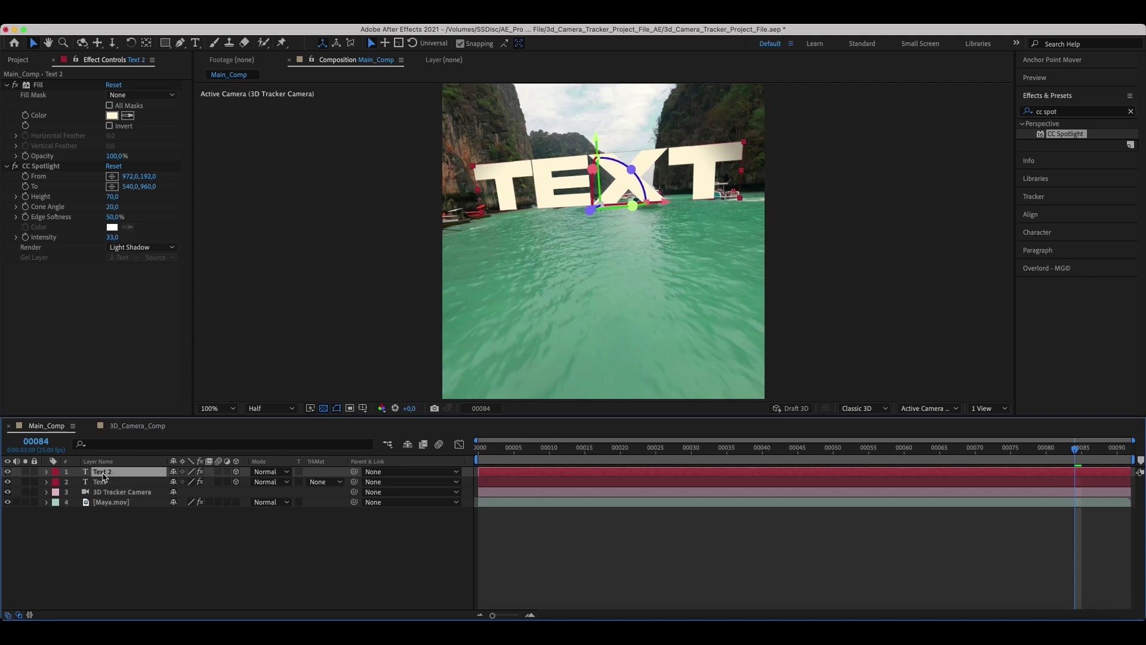
{"action": "key", "text": "Return"}
{"action": "type", "text": "Text_Re"}
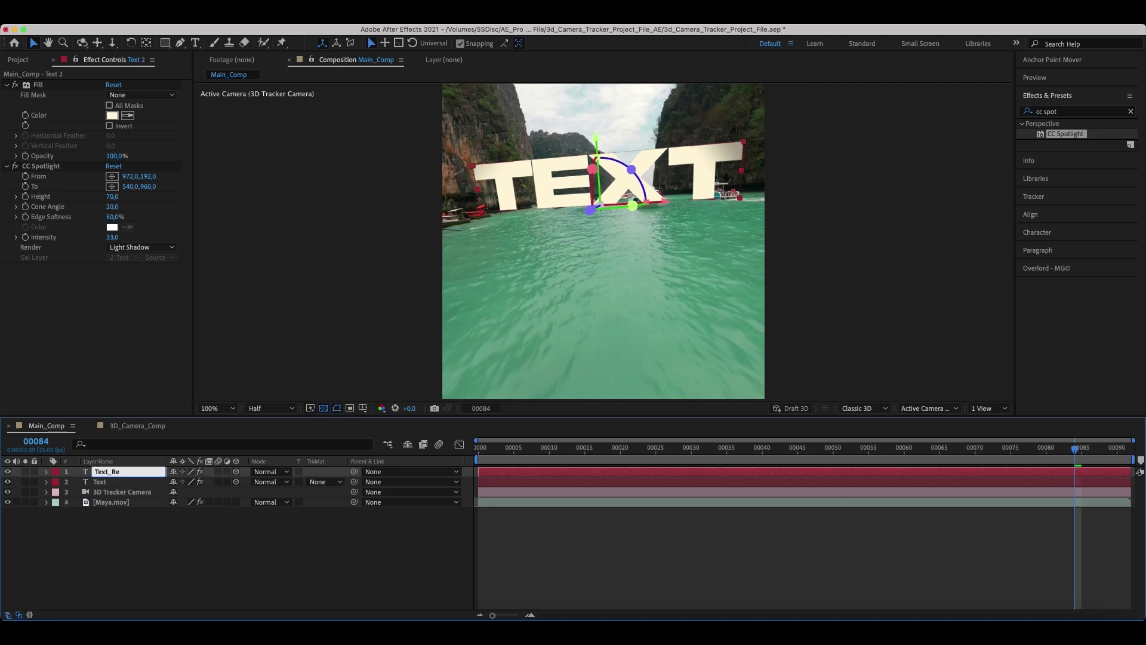
{"action": "type", "text": "flection"}
{"action": "key", "text": "Return"}
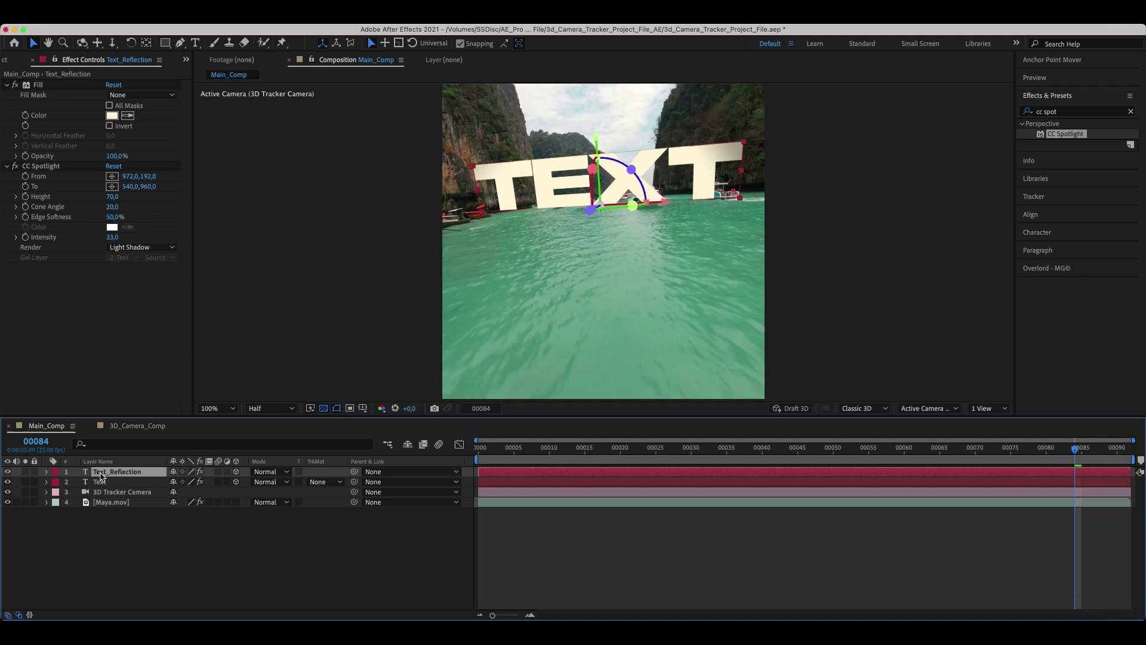
Rotate the Text_Reflection copy 180° around Z
{"action": "key", "text": "r"}
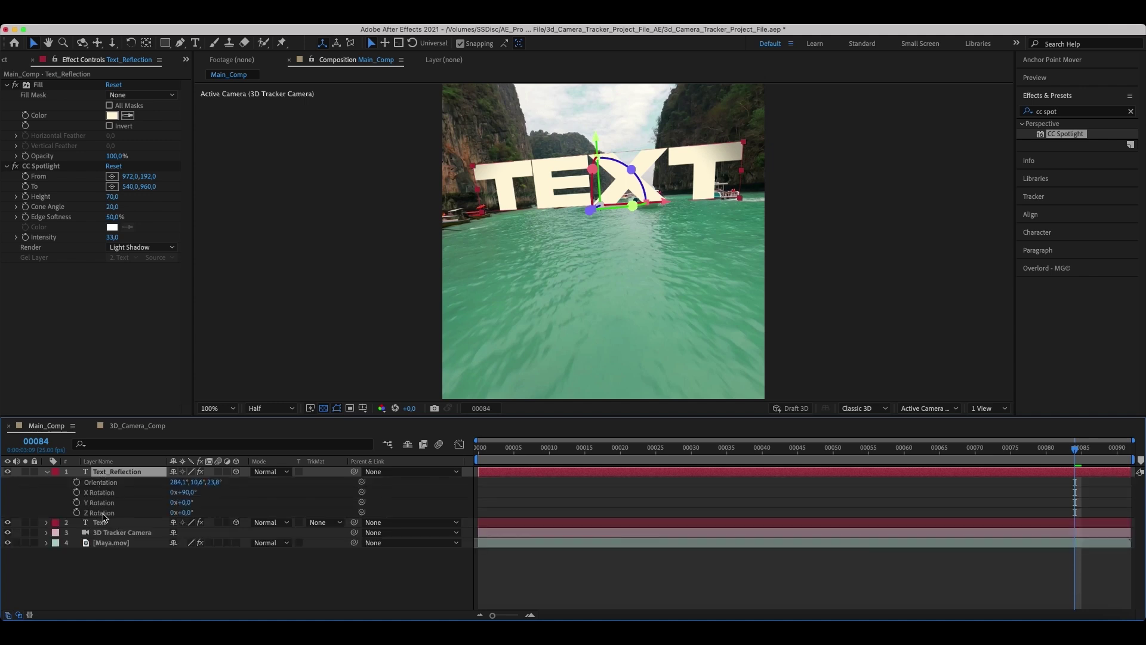
{"action": "left_click_drag", "start_coordinate": [181, 512], "coordinate": [289, 504]}
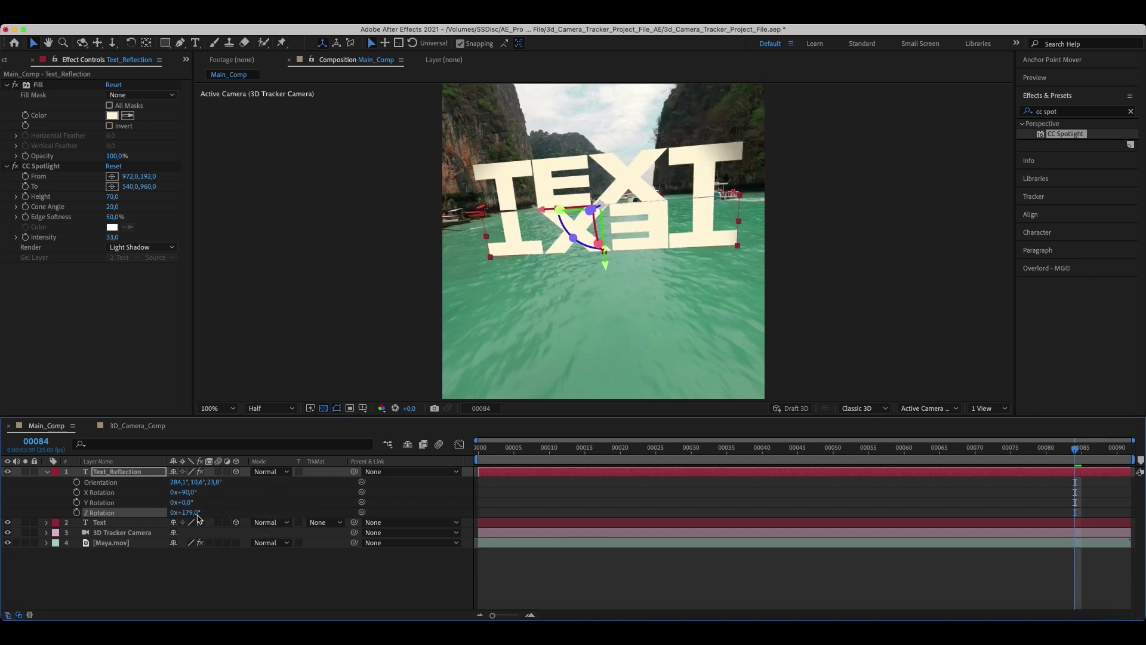
{"action": "left_click", "coordinate": [186, 512]}
{"action": "key", "text": "Return"}
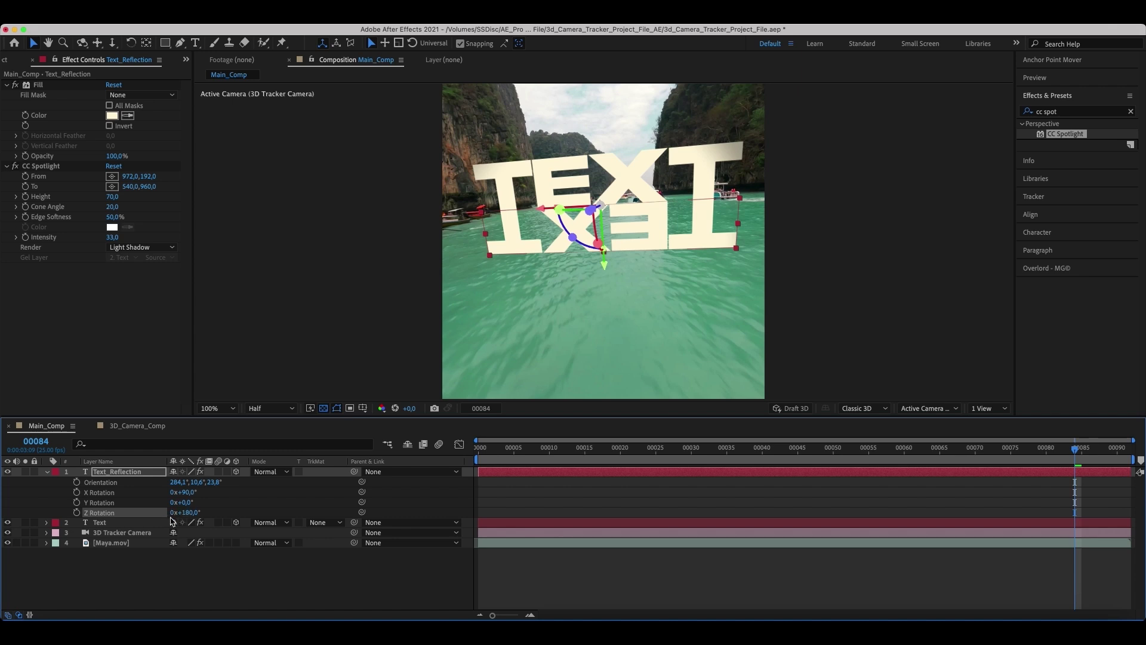
Move the flipped copy down beneath the TEXT and delete its CC Spotlight
{"action": "left_click", "coordinate": [135, 473]}
{"action": "key", "text": "p"}
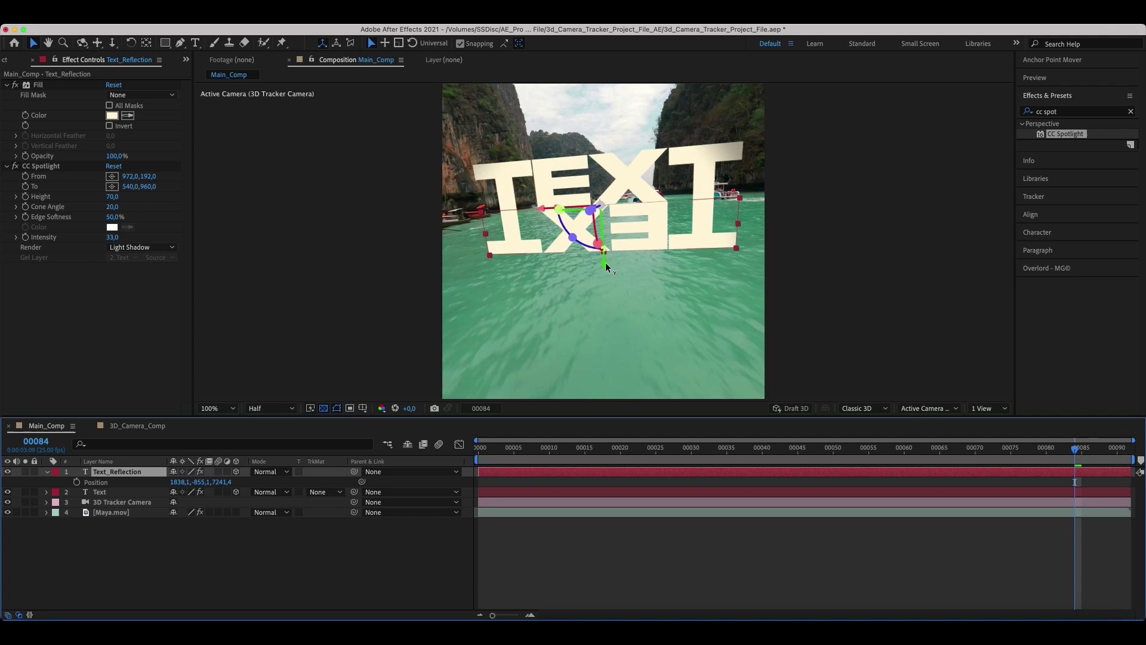
{"action": "left_click_drag", "start_coordinate": [605, 262], "coordinate": [621, 410]}
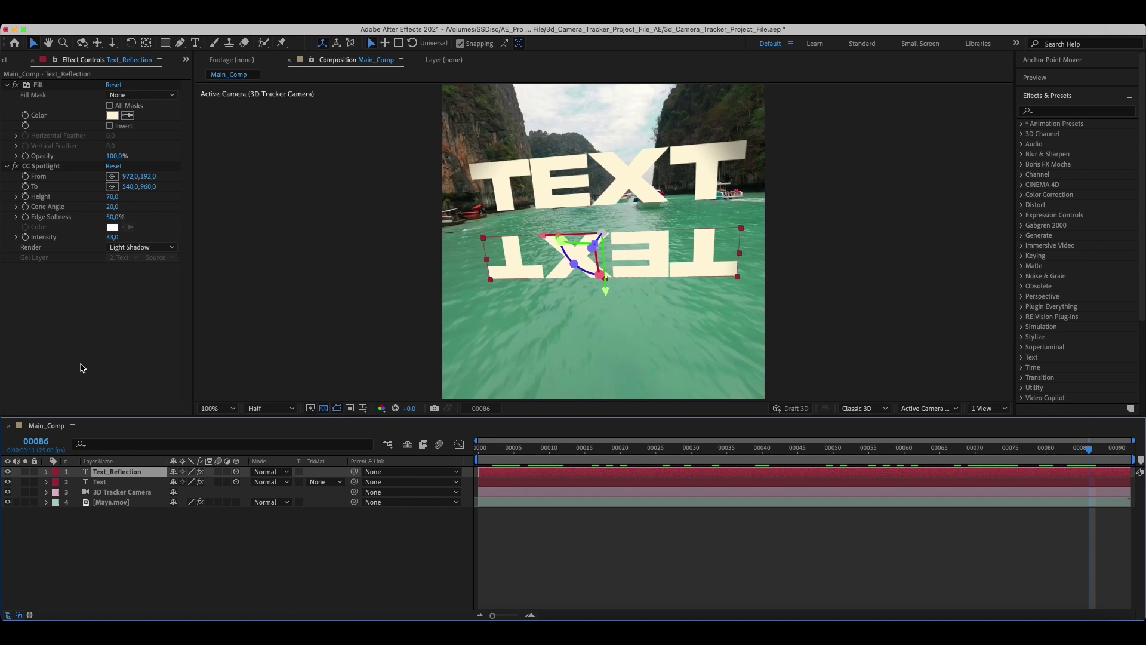
{"action": "left_click", "coordinate": [46, 168]}
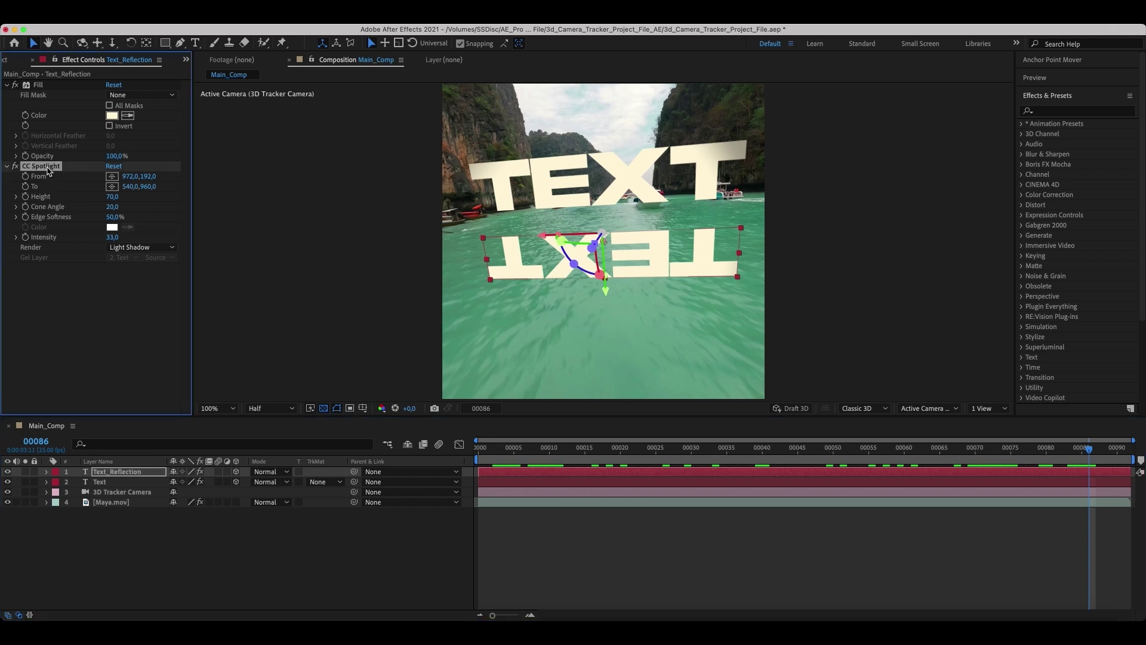
{"action": "key", "text": "Delete"}
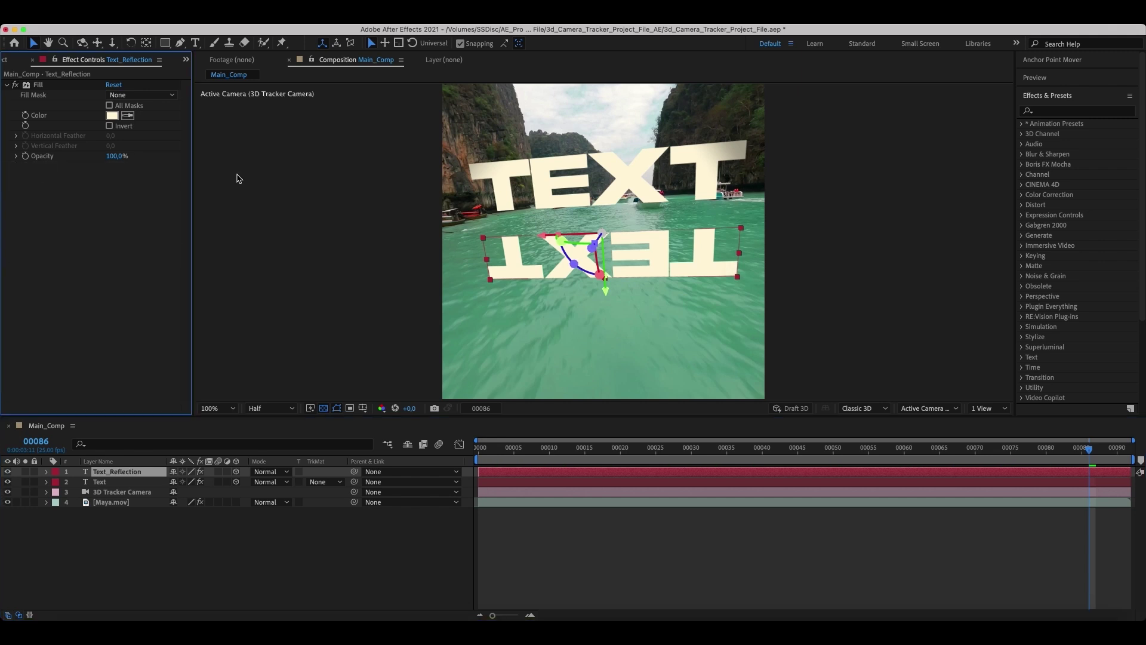
Apply Fast Box Blur to Text_Reflection with a Blur Radius of 5
{"action": "left_click", "coordinate": [1066, 111]}
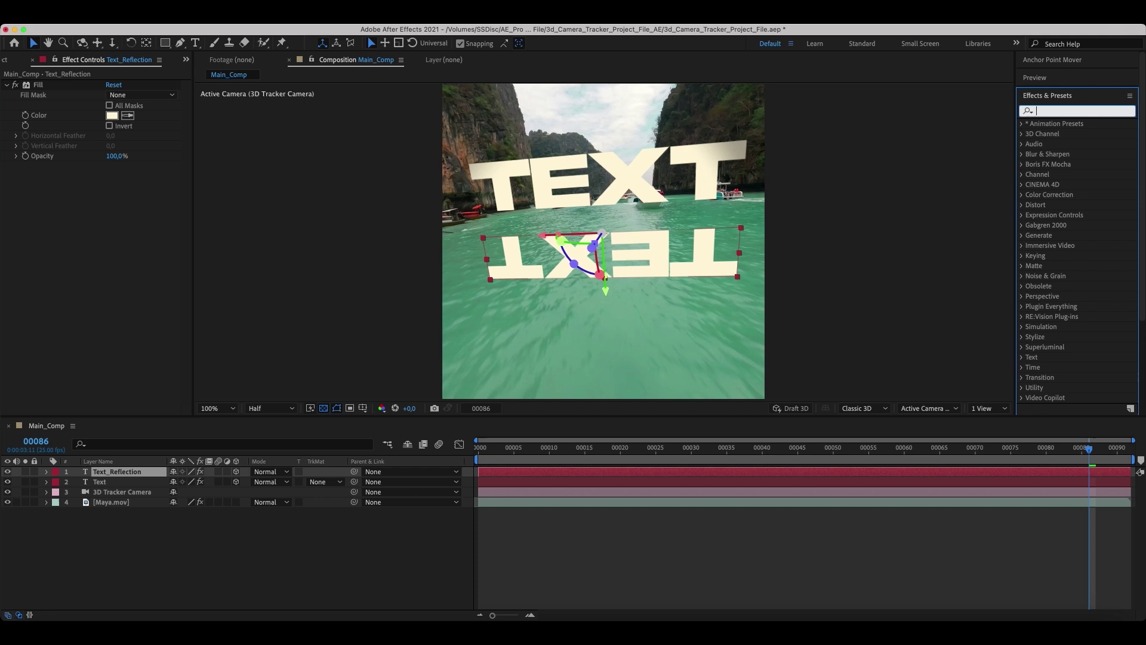
{"action": "type", "text": "fast box"}
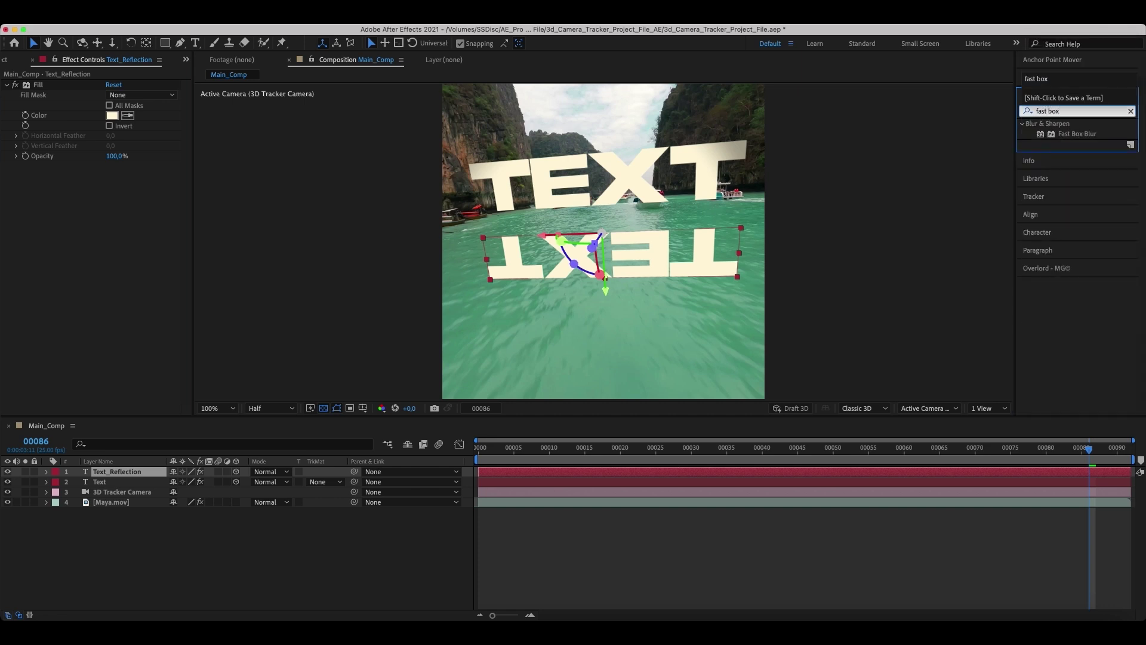
{"action": "left_click_drag", "start_coordinate": [1078, 133], "coordinate": [146, 477]}
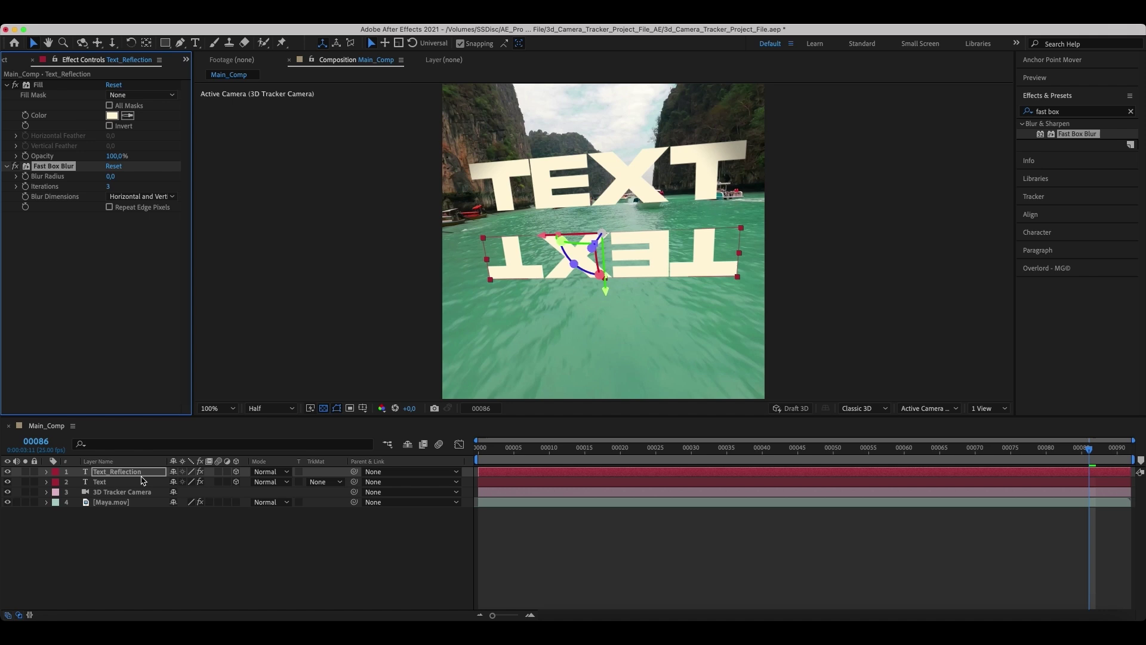
{"action": "left_click", "coordinate": [109, 177]}
{"action": "type", "text": "5"}
{"action": "key", "text": "Return"}
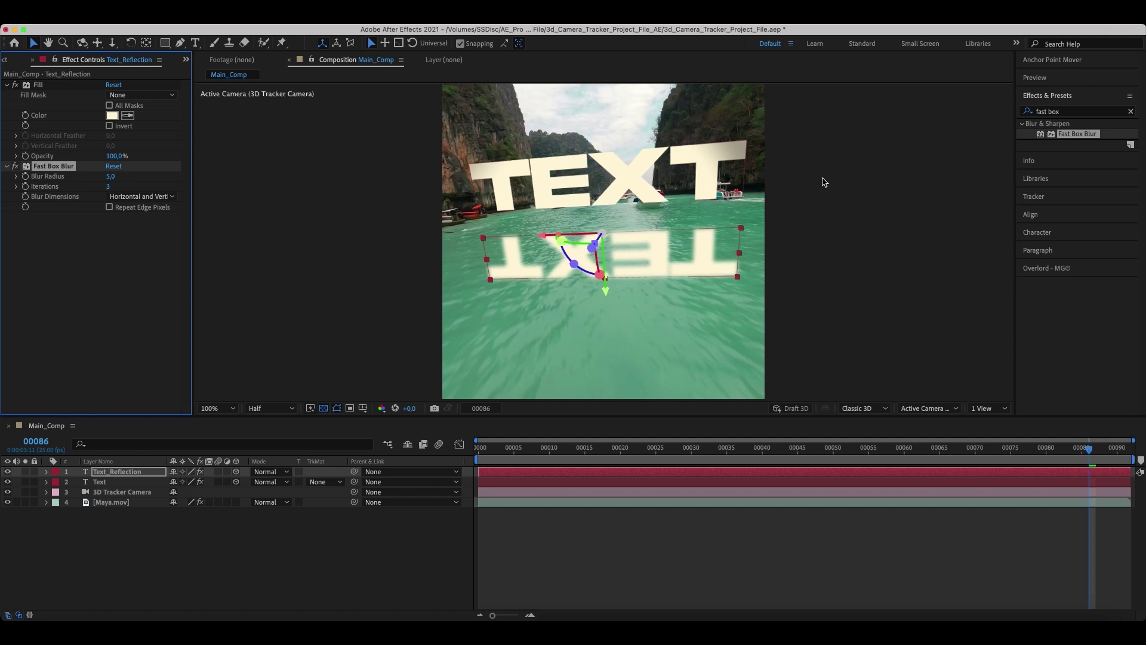
{"action": "left_click", "coordinate": [1131, 112]}
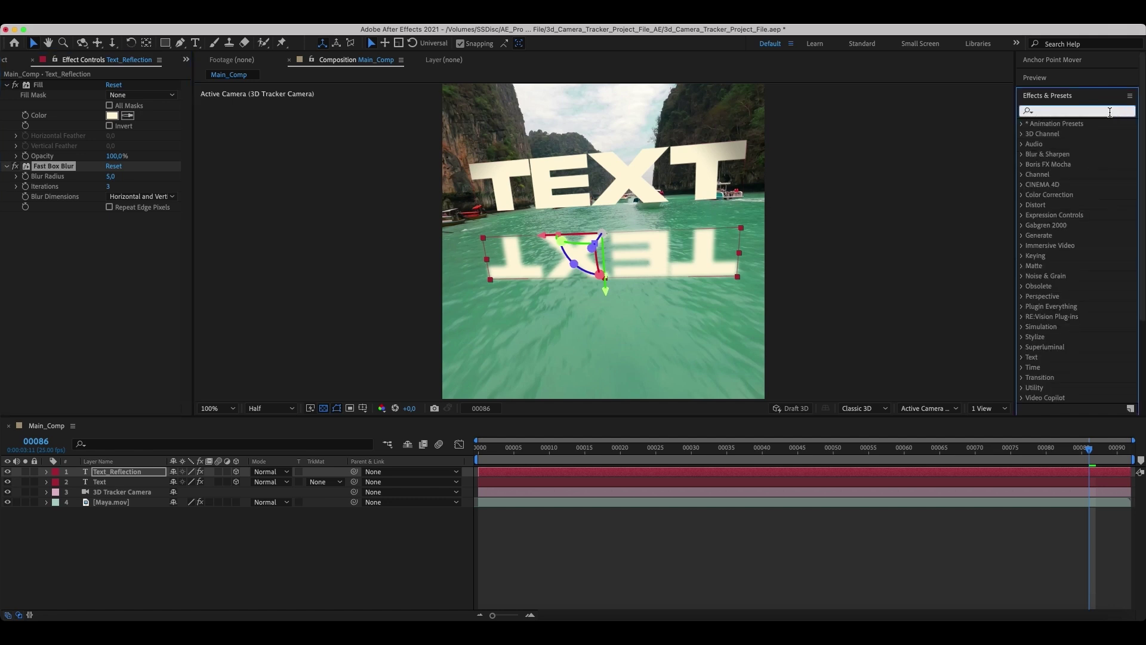
Apply Wave Warp to Text_Reflection with Wave Width 224 and Direction -180°
{"action": "left_click", "coordinate": [1109, 112]}
{"action": "type", "text": "wave"}
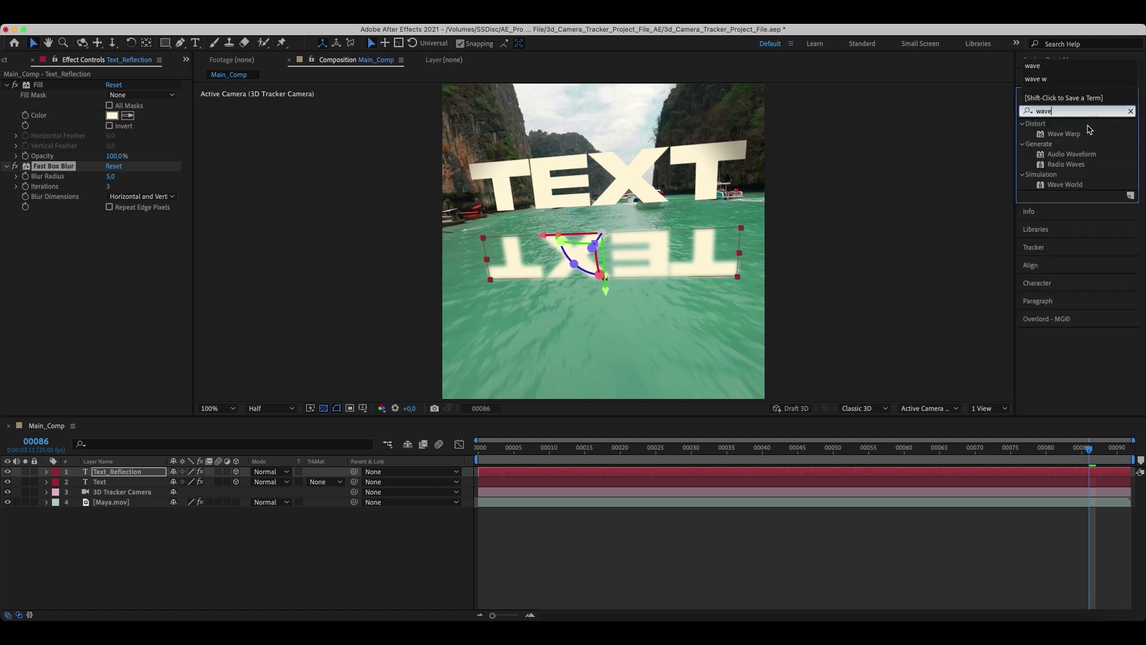
{"action": "left_click_drag", "start_coordinate": [1064, 133], "coordinate": [136, 474]}
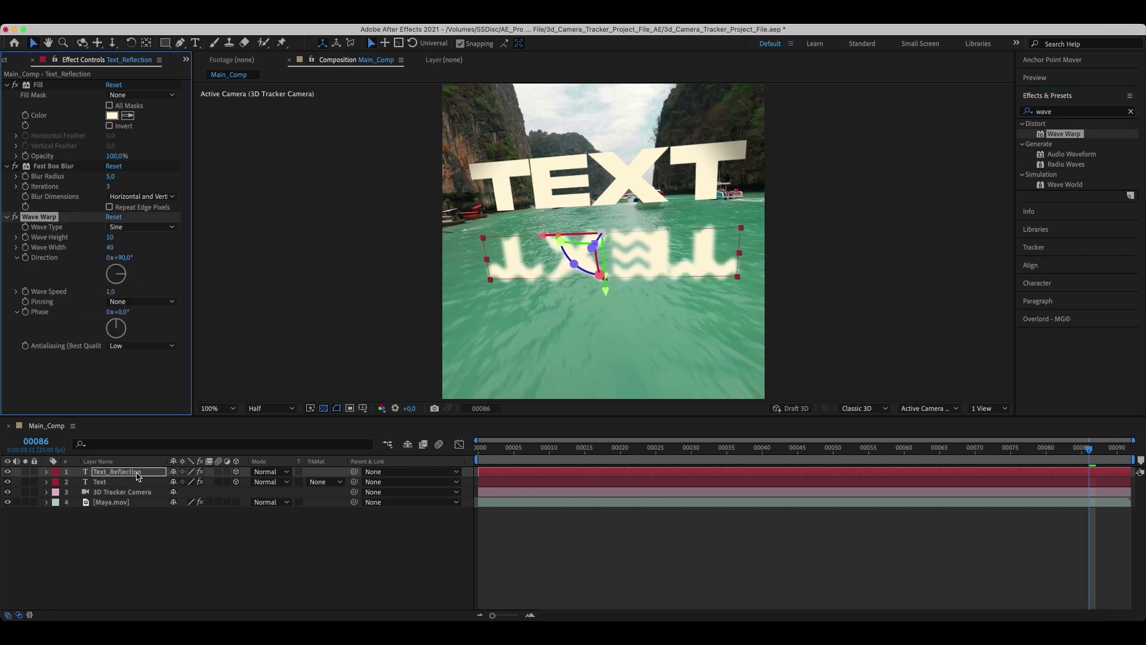
{"action": "left_click", "coordinate": [110, 248]}
{"action": "type", "text": "224"}
{"action": "key", "text": "Return"}
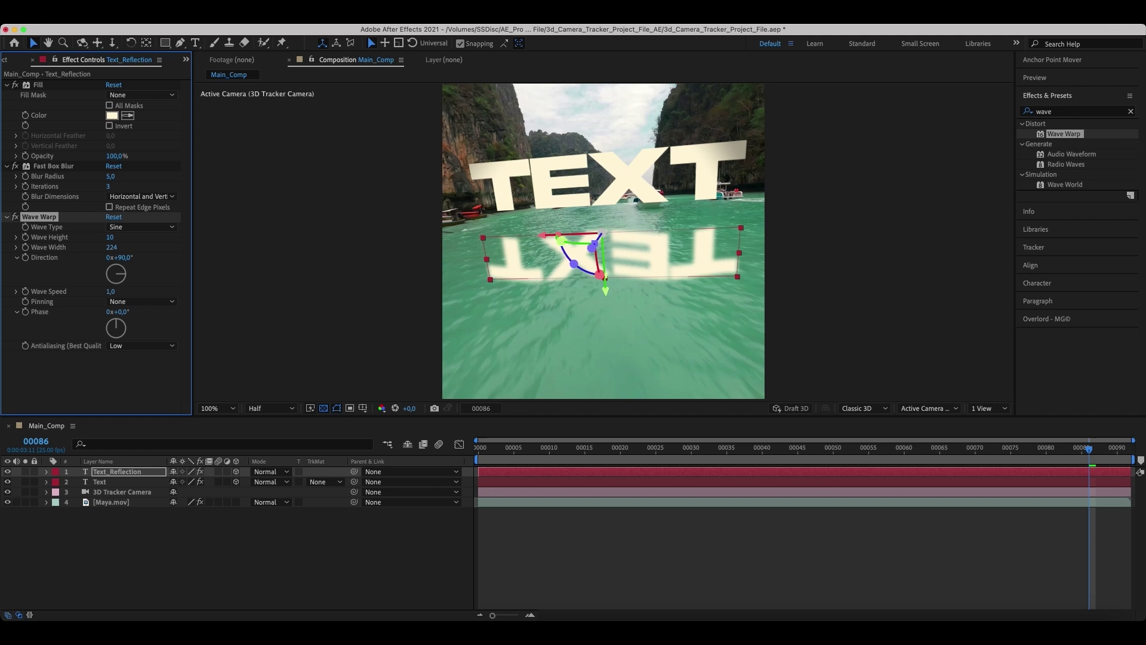
{"action": "left_click_drag", "start_coordinate": [125, 278], "coordinate": [111, 268]}
{"action": "left_click", "coordinate": [121, 258]}
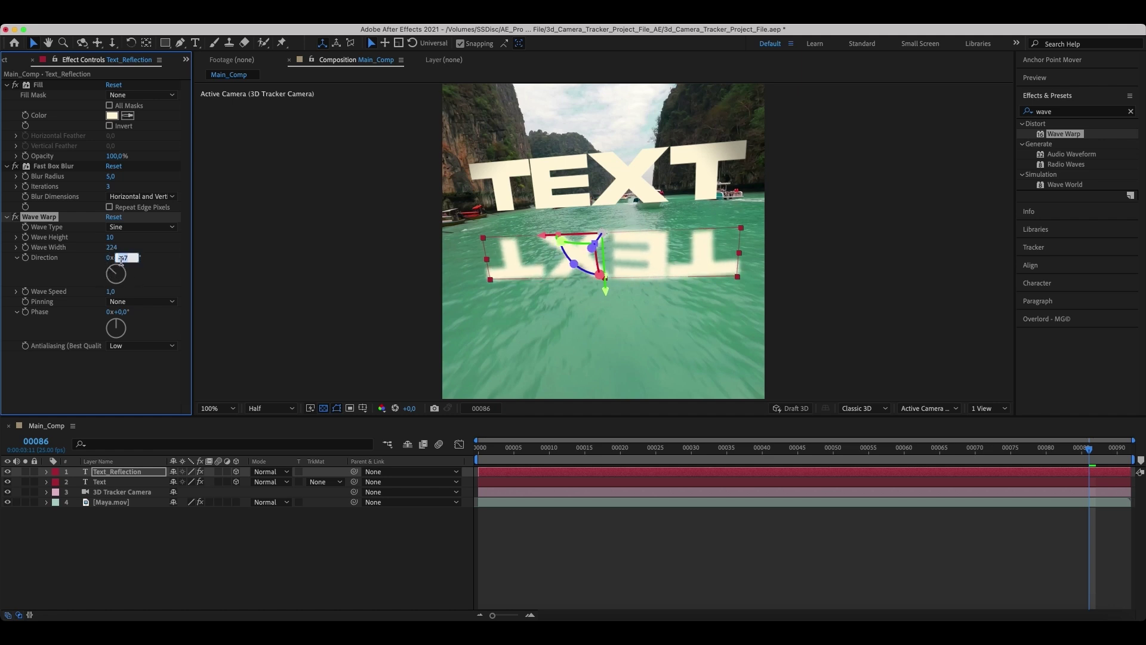
{"action": "type", "text": "-180"}
{"action": "key", "text": "Return"}
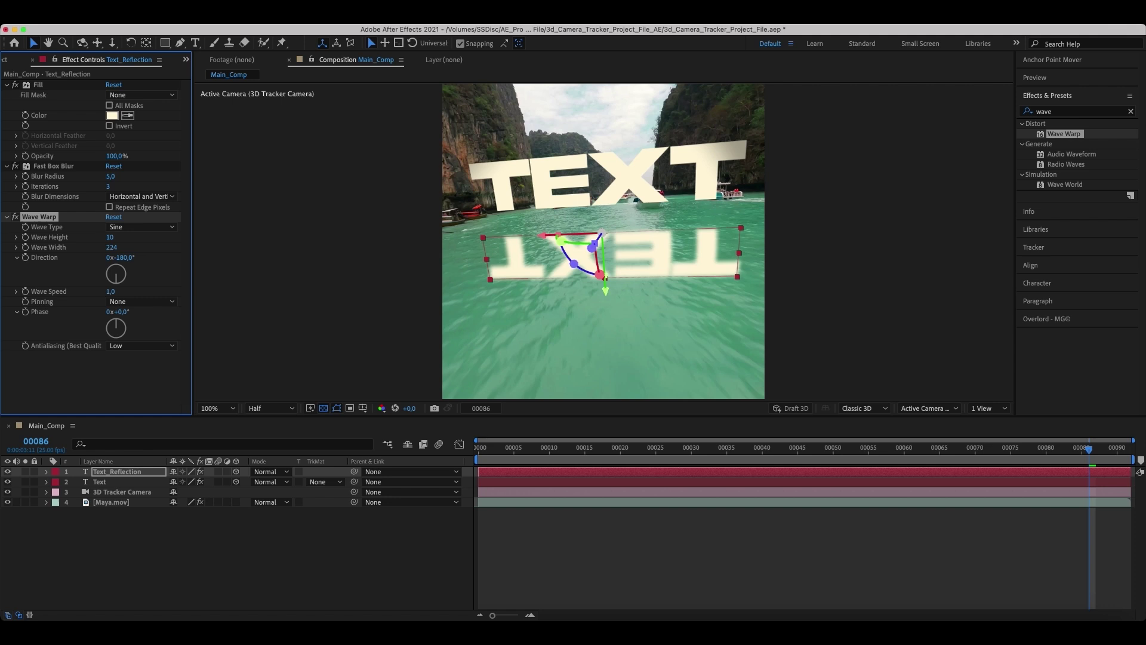
Set the Wave Warp Phase to -25° and Wave Speed to 0
{"action": "left_click_drag", "start_coordinate": [116, 326], "coordinate": [116, 327]}
{"action": "left_click", "coordinate": [119, 311]}
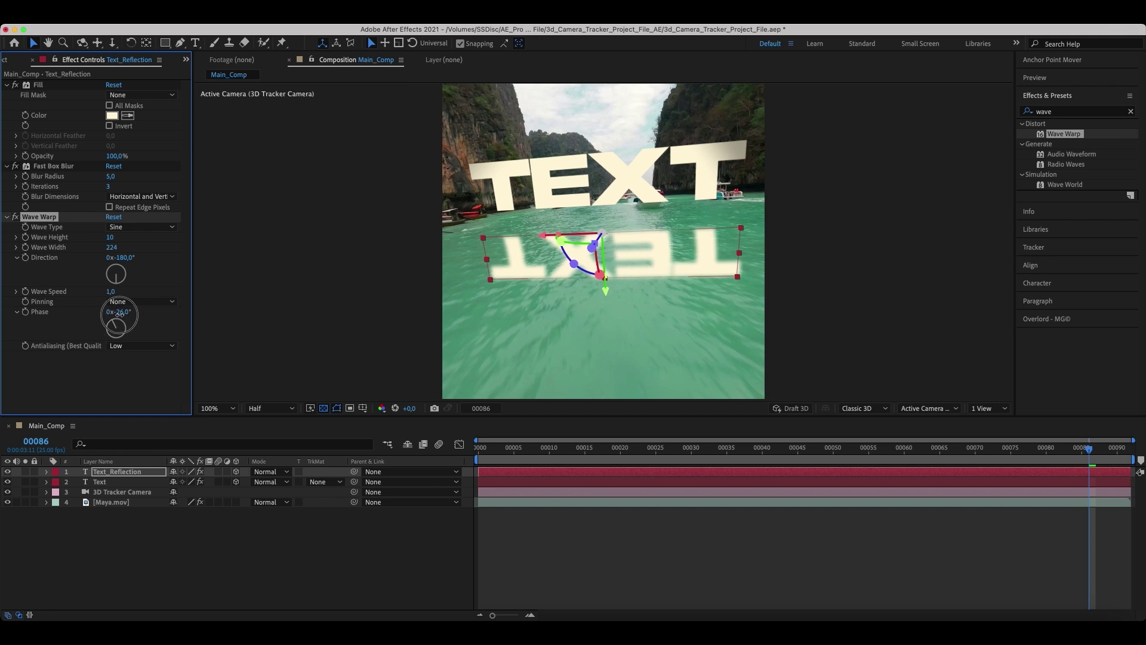
{"action": "type", "text": "-25"}
{"action": "key", "text": "Return"}
{"action": "left_click", "coordinate": [110, 292]}
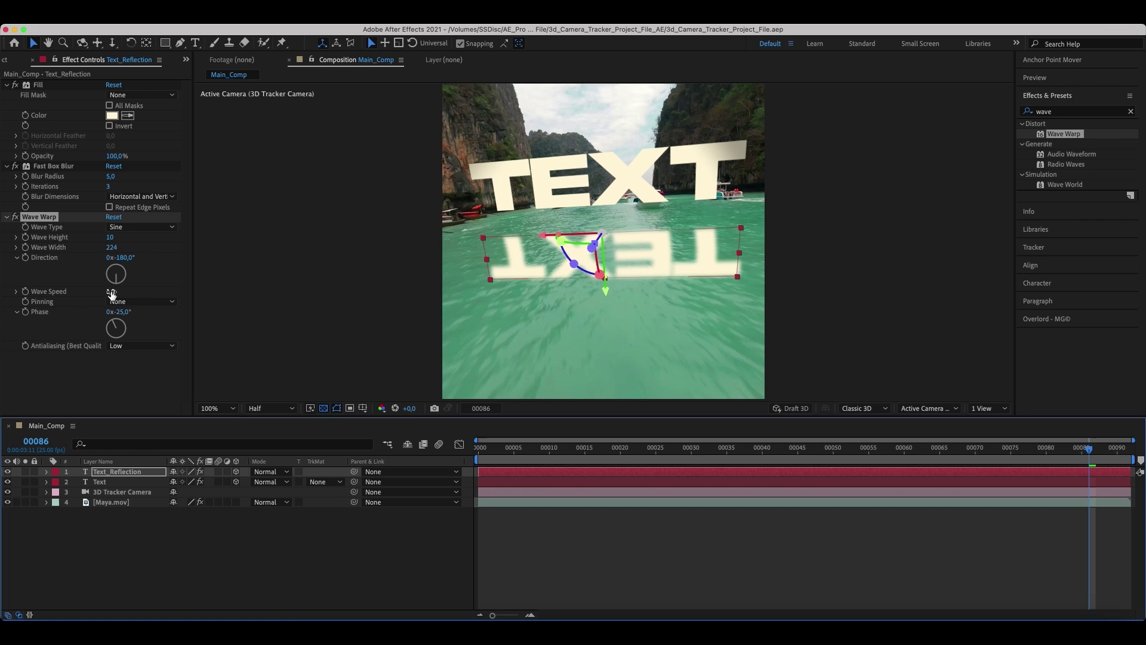
{"action": "type", "text": "0"}
{"action": "key", "text": "Return"}
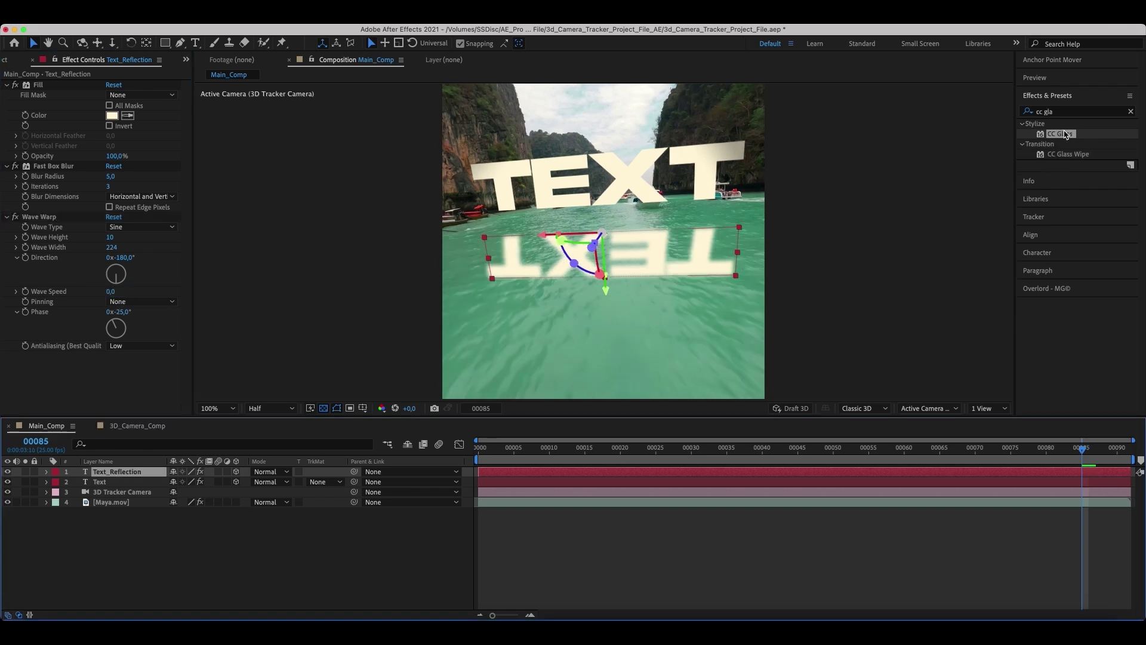
Apply CC Glass to Text_Reflection and set its Bump Map to Text_Reflection
{"action": "left_click_drag", "start_coordinate": [1061, 136], "coordinate": [127, 475]}
{"action": "left_click", "coordinate": [17, 365]}
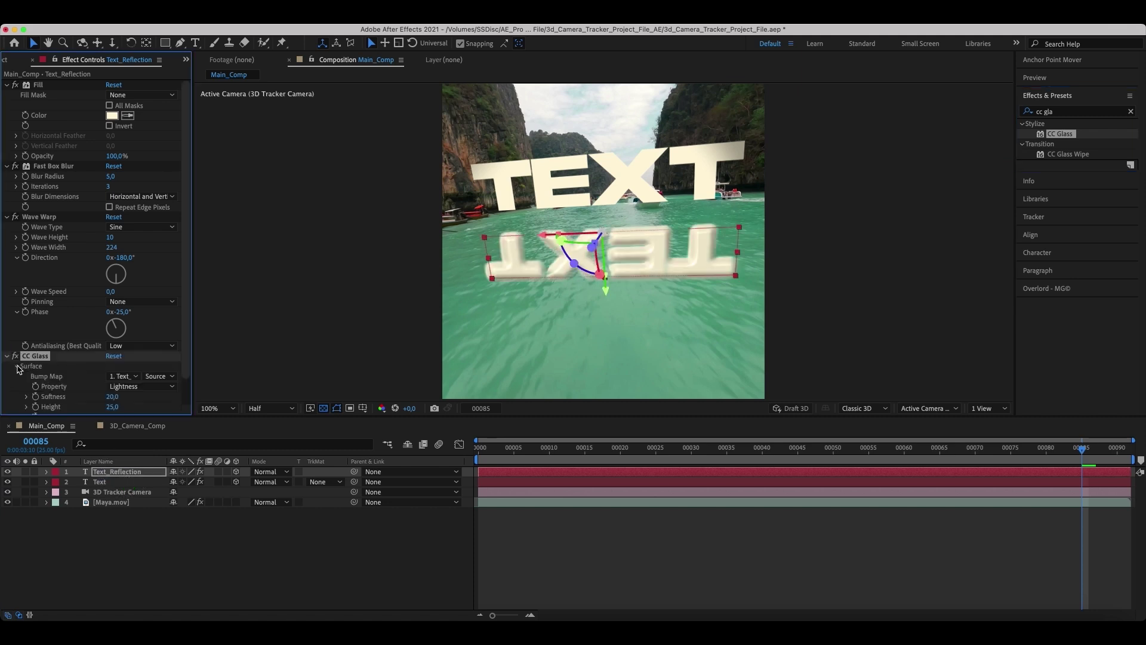
{"action": "scroll", "coordinate": [24, 371], "scroll_direction": "down", "scroll_amount": 1}
{"action": "left_click", "coordinate": [123, 368]}
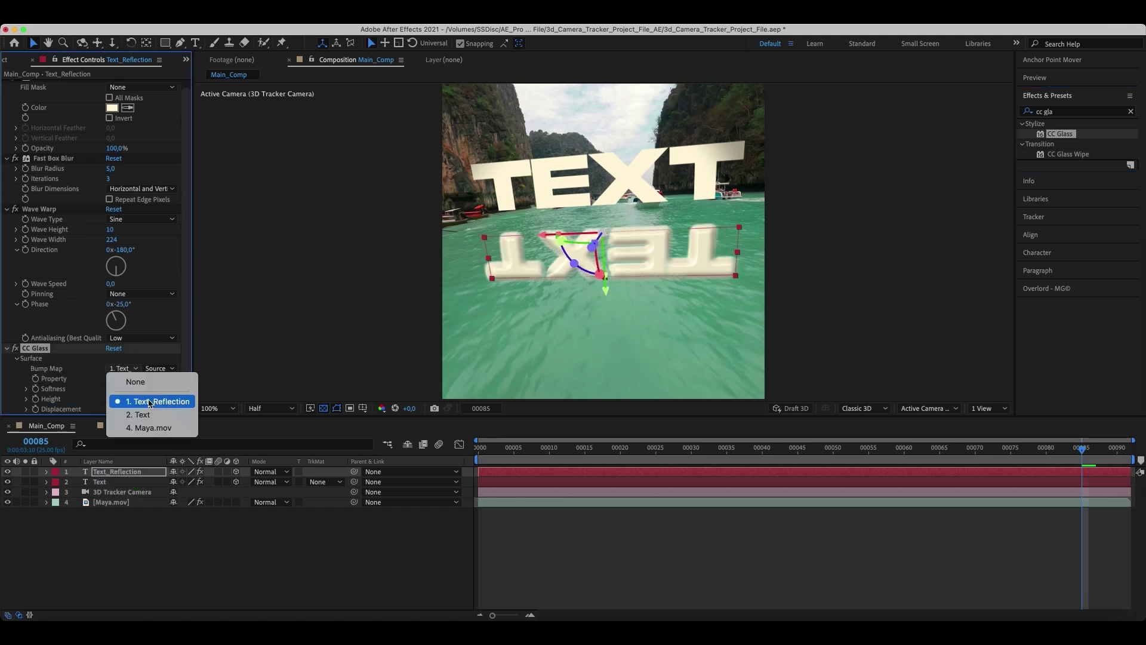
{"action": "left_click", "coordinate": [149, 401]}
Set CC Glass Softness to 85, Height to 5 and Displacement to -10
{"action": "scroll", "coordinate": [184, 368], "scroll_direction": "down", "scroll_amount": 2}
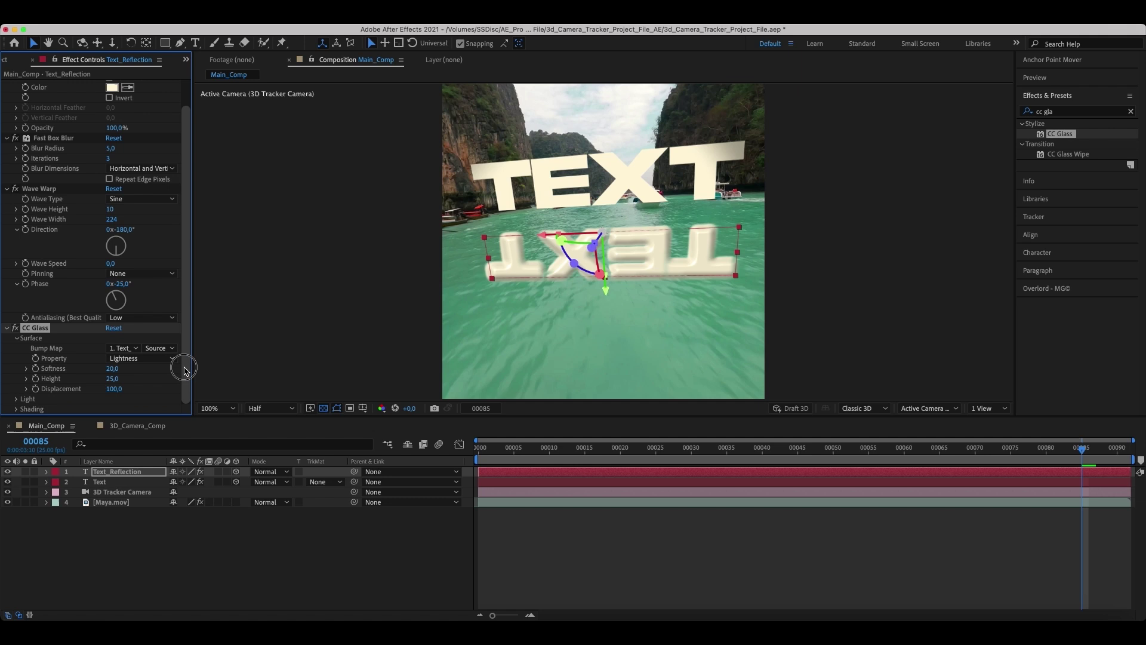
{"action": "left_click", "coordinate": [113, 369]}
{"action": "type", "text": "25"}
{"action": "key", "text": "Return"}
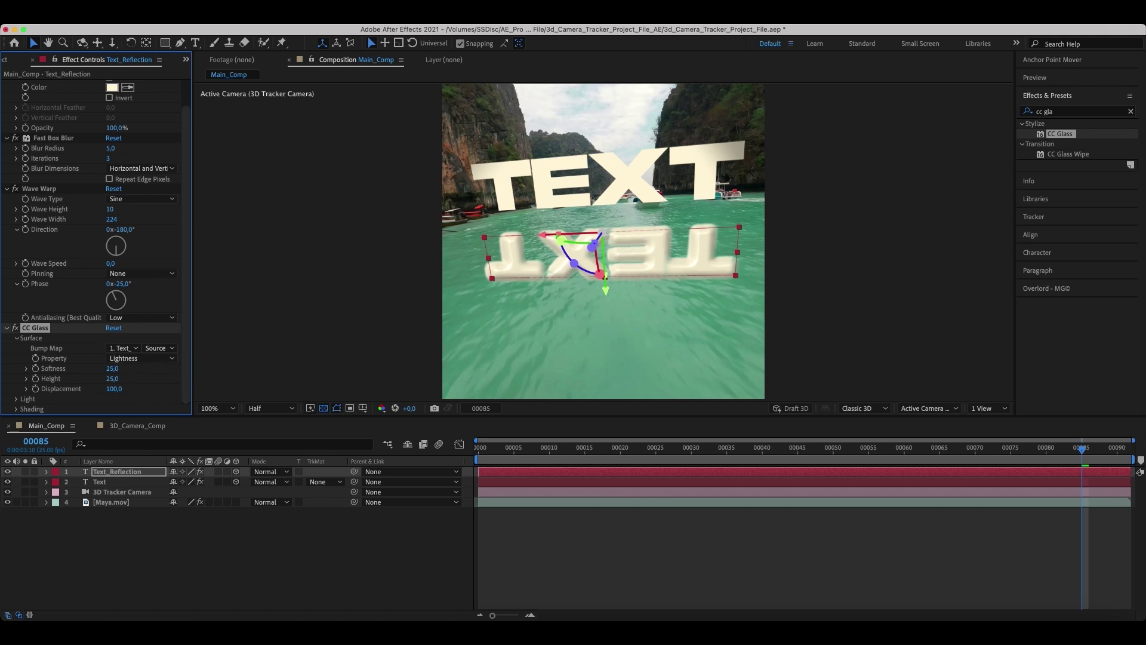
{"action": "left_click", "coordinate": [112, 379]}
{"action": "type", "text": "5"}
{"action": "key", "text": "Return"}
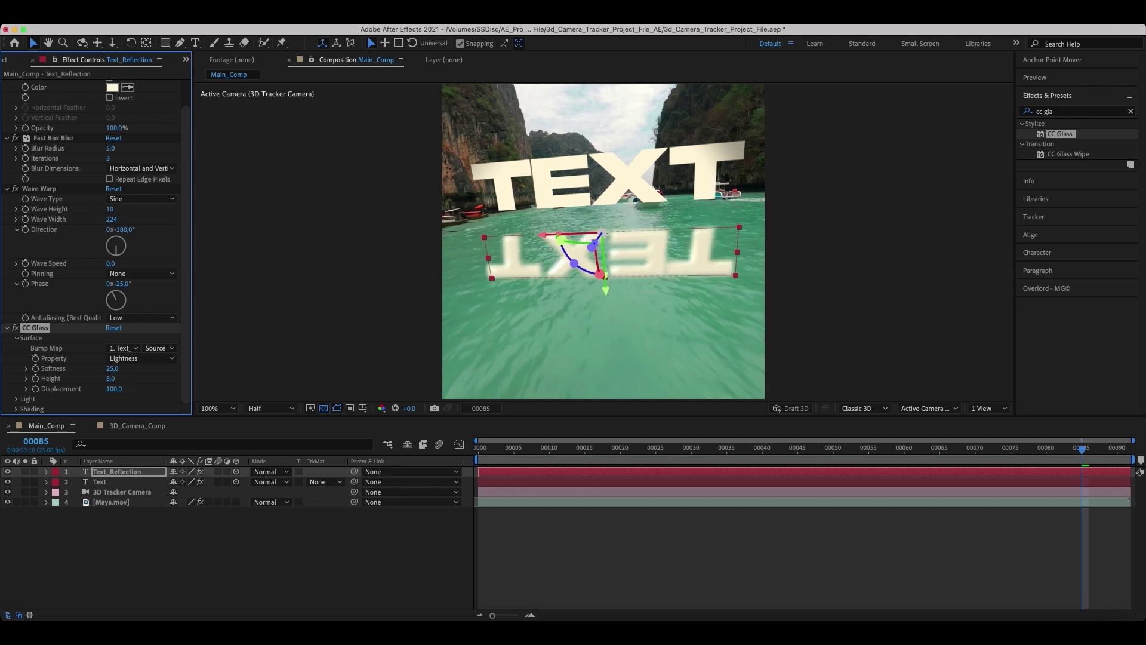
{"action": "left_click", "coordinate": [113, 388]}
{"action": "type", "text": "-10"}
{"action": "key", "text": "Return"}
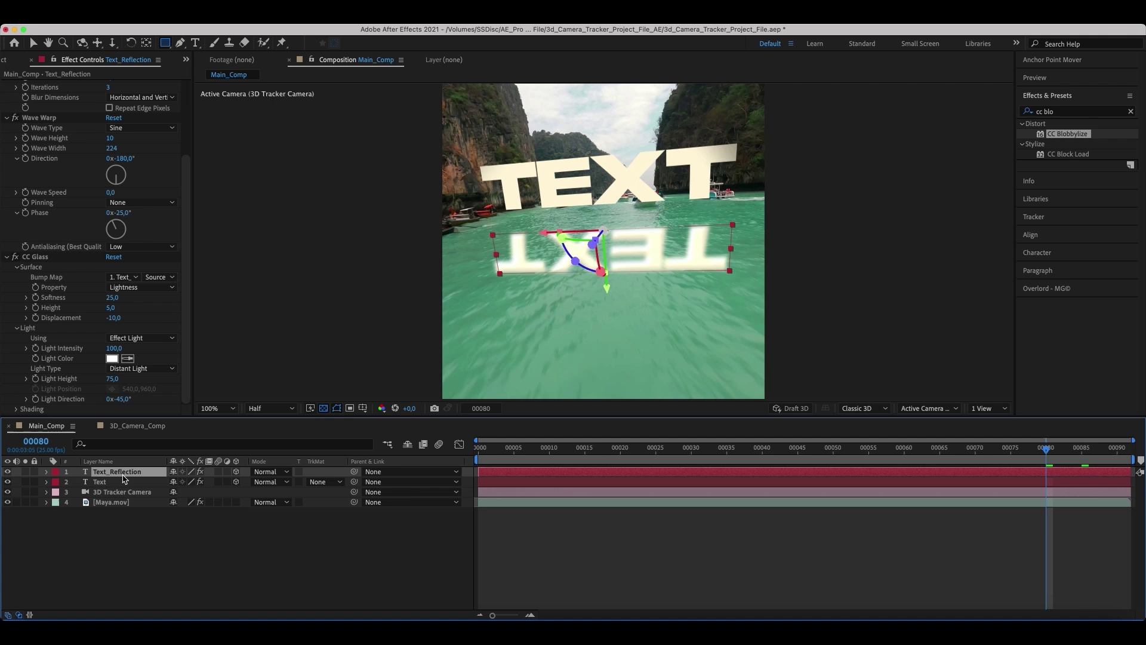
{"action": "left_click", "coordinate": [110, 300]}
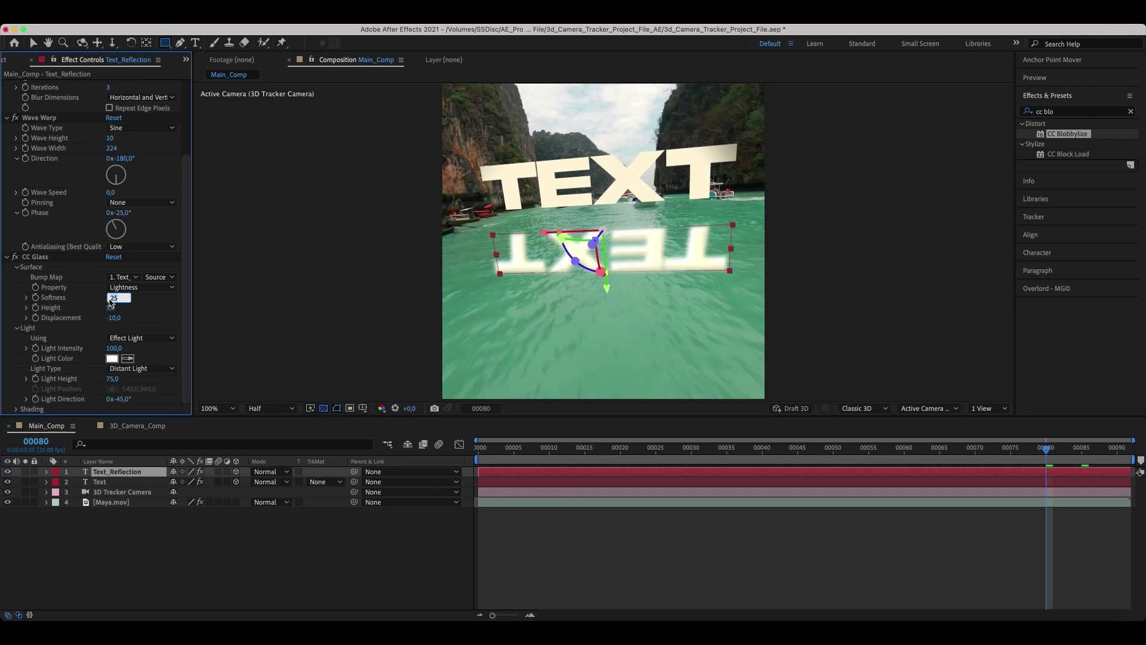
{"action": "type", "text": "85"}
{"action": "key", "text": "Return"}
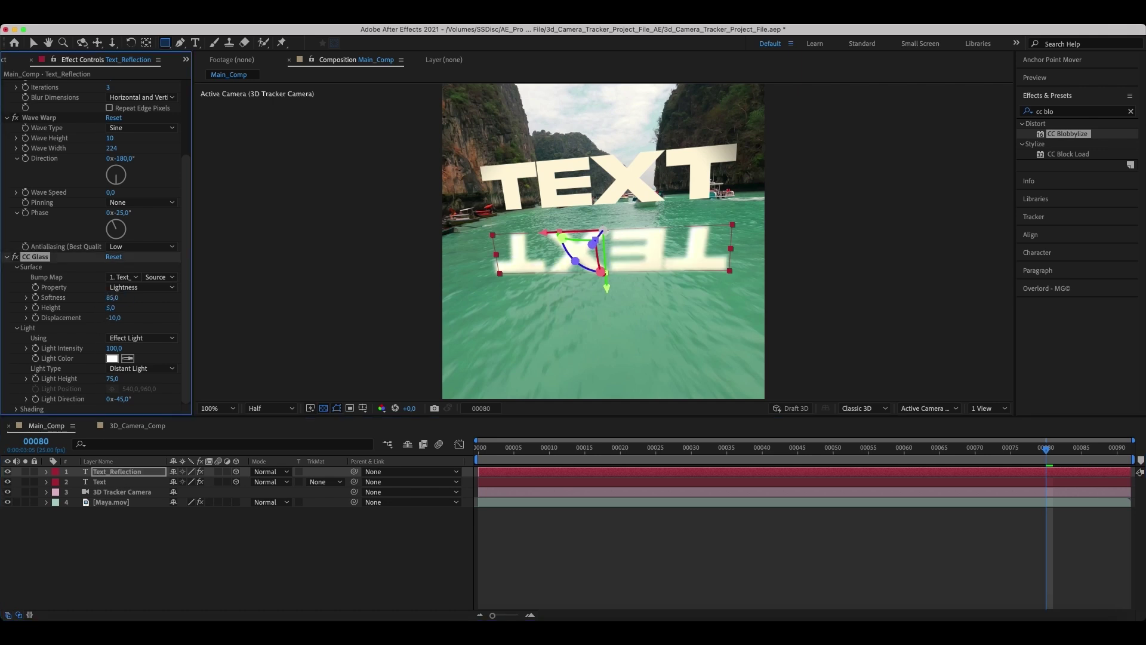
Set the Text_Reflection layer's blend mode to Soft Light
{"action": "left_click", "coordinate": [268, 477]}
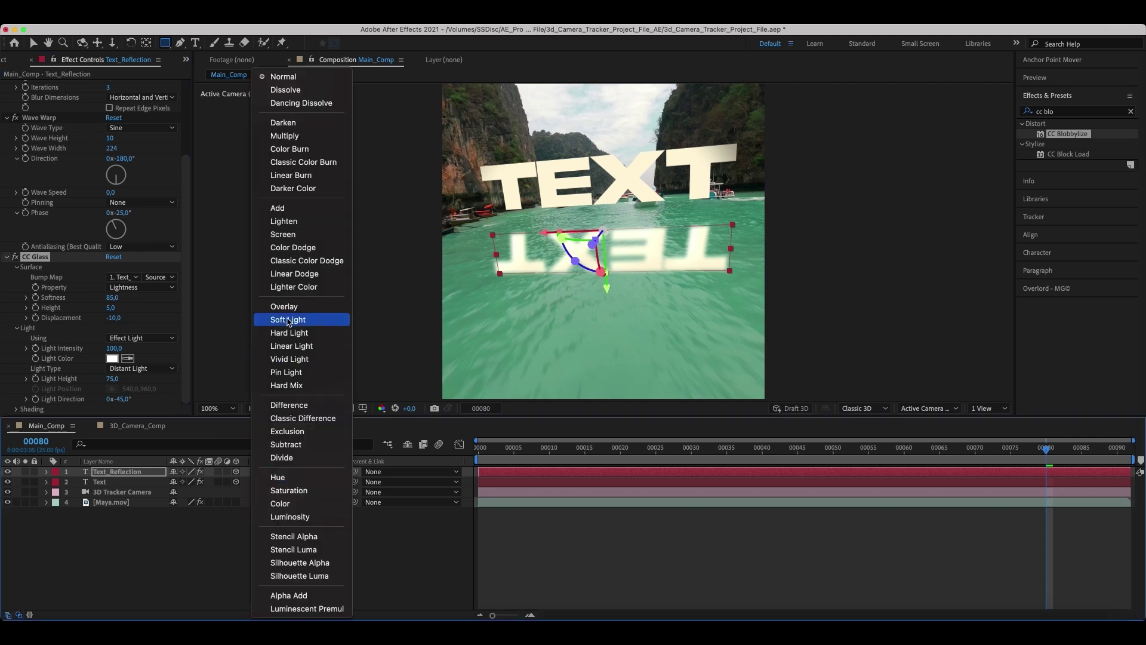
{"action": "left_click", "coordinate": [288, 323]}
{"action": "key", "text": "v"}
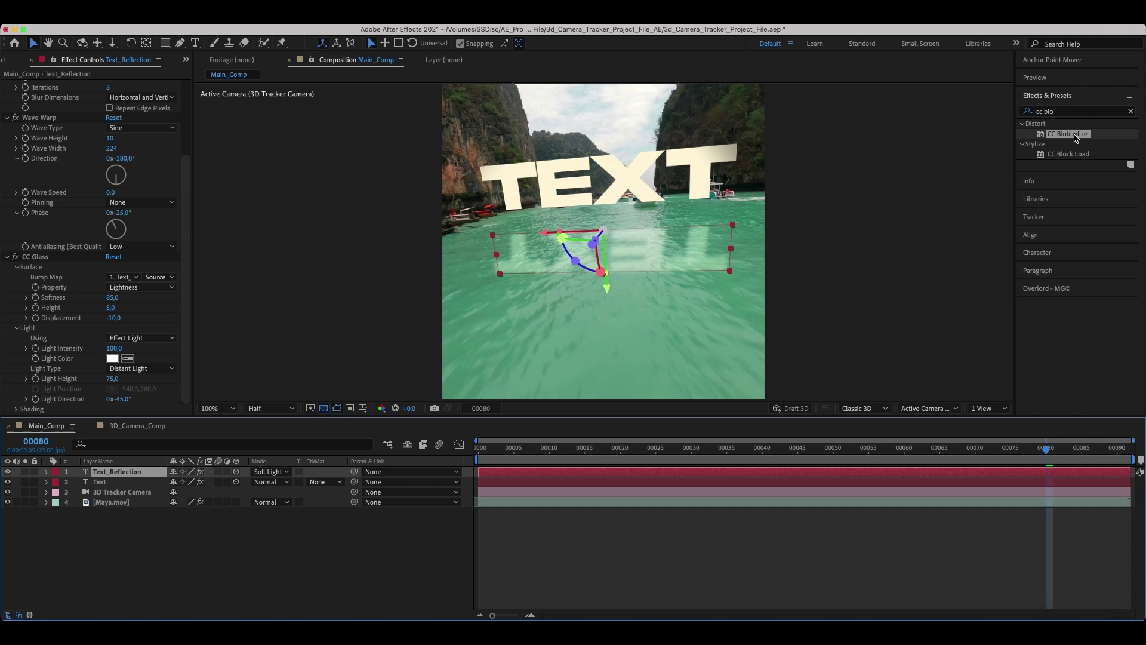
Apply CC Blobbylize to Text_Reflection with Maya.mov as Blob Layer, Softness 9, Cut Away 32
{"action": "left_click_drag", "start_coordinate": [1076, 137], "coordinate": [135, 475]}
{"action": "left_click", "coordinate": [16, 389]}
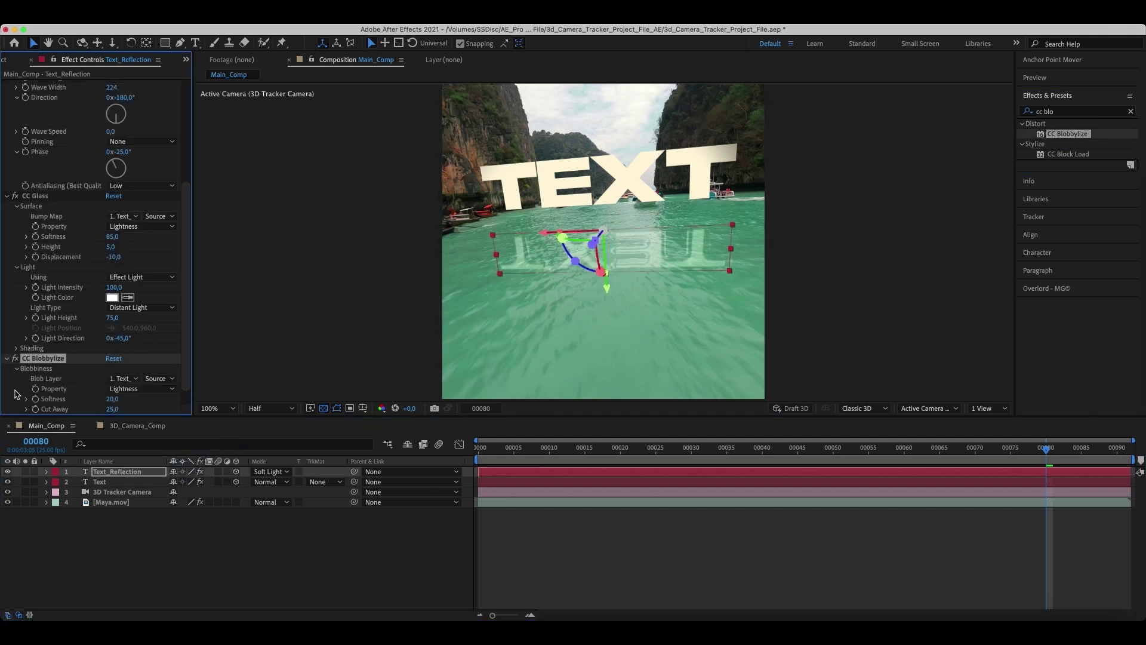
{"action": "left_click", "coordinate": [122, 378]}
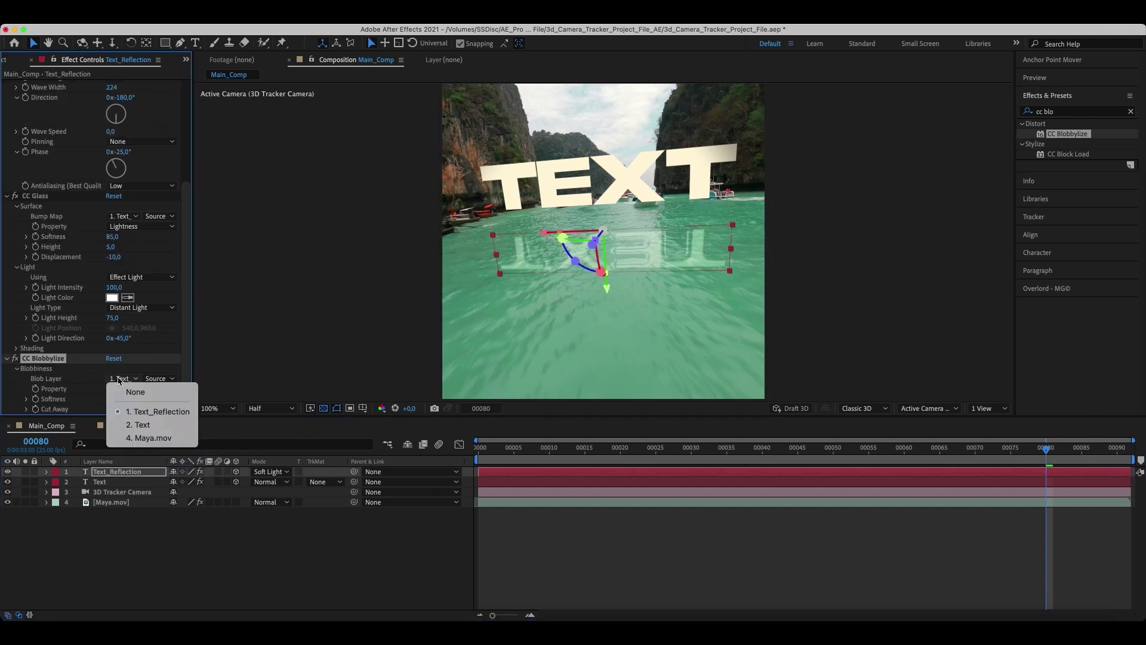
{"action": "left_click", "coordinate": [148, 438]}
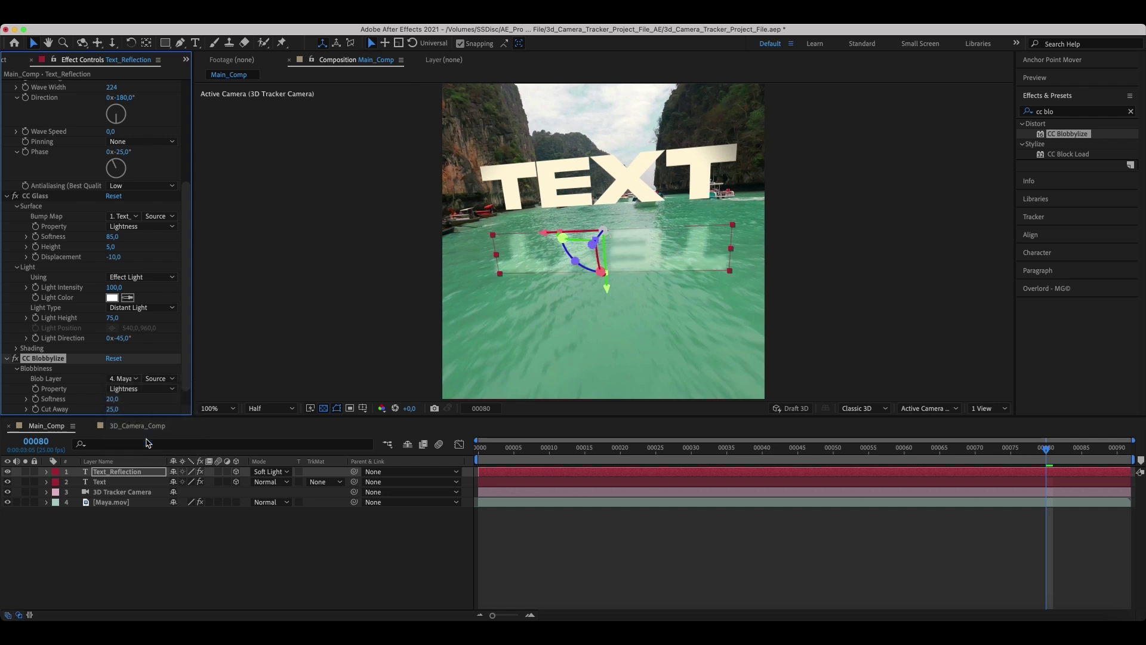
{"action": "left_click", "coordinate": [113, 399]}
{"action": "type", "text": "9"}
{"action": "key", "text": "Return"}
{"action": "left_click", "coordinate": [111, 409]}
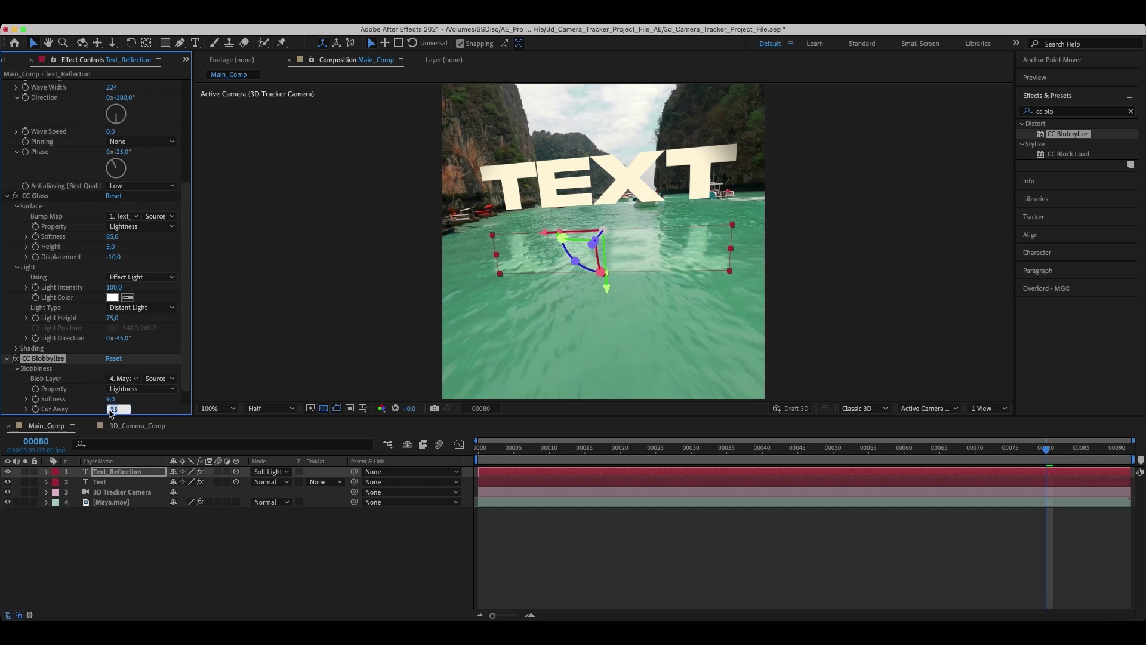
{"action": "key", "text": "Return"}
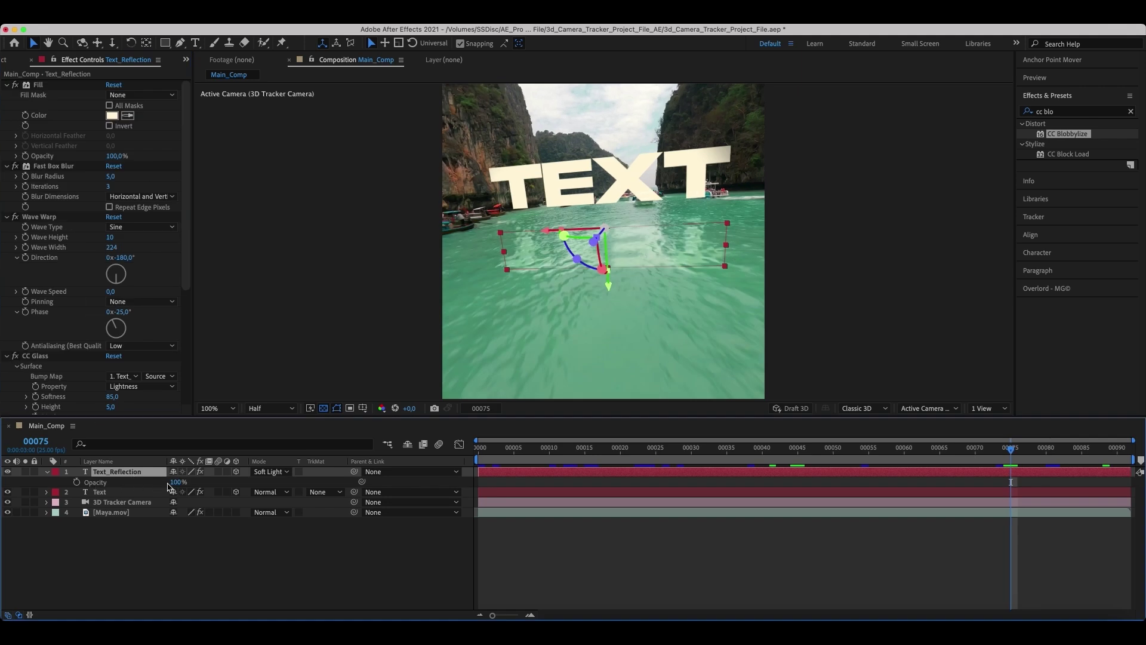
Lower the Text_Reflection layer's opacity to 80%
{"action": "left_click", "coordinate": [177, 482]}
{"action": "type", "text": "80"}
{"action": "key", "text": "Return"}
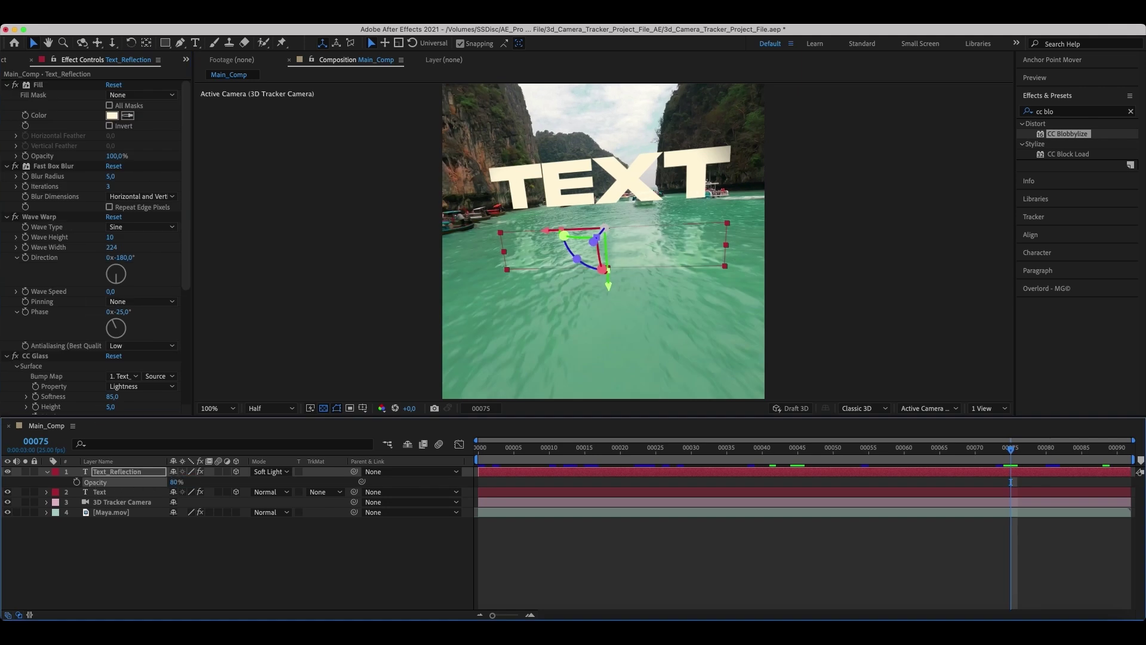
{"action": "key", "text": "t"}
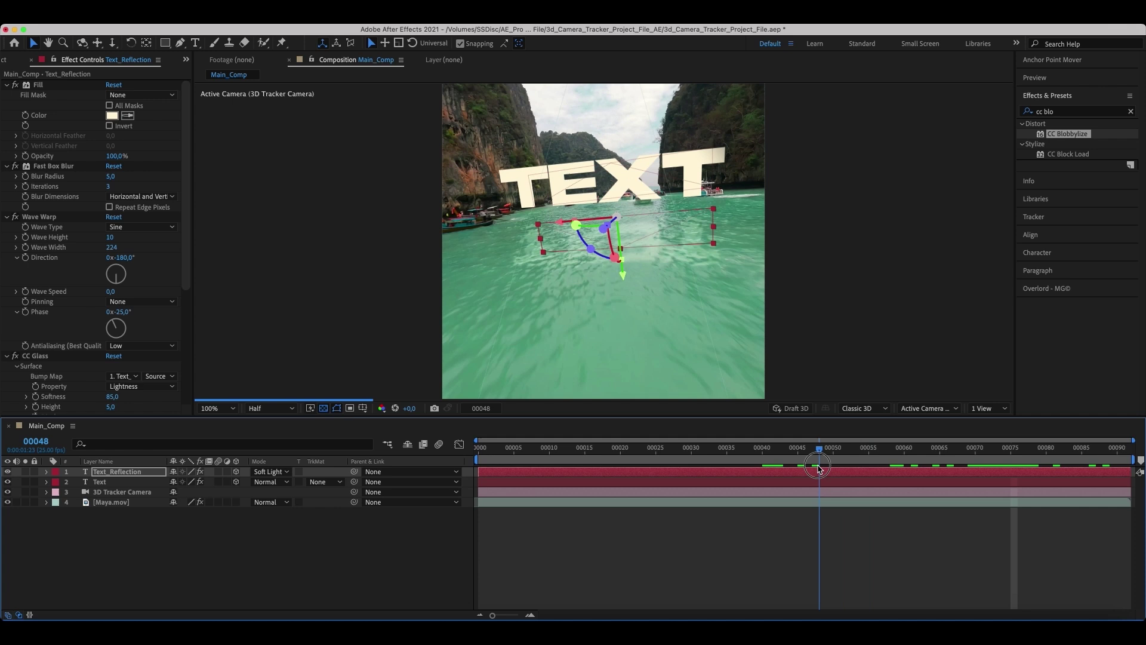